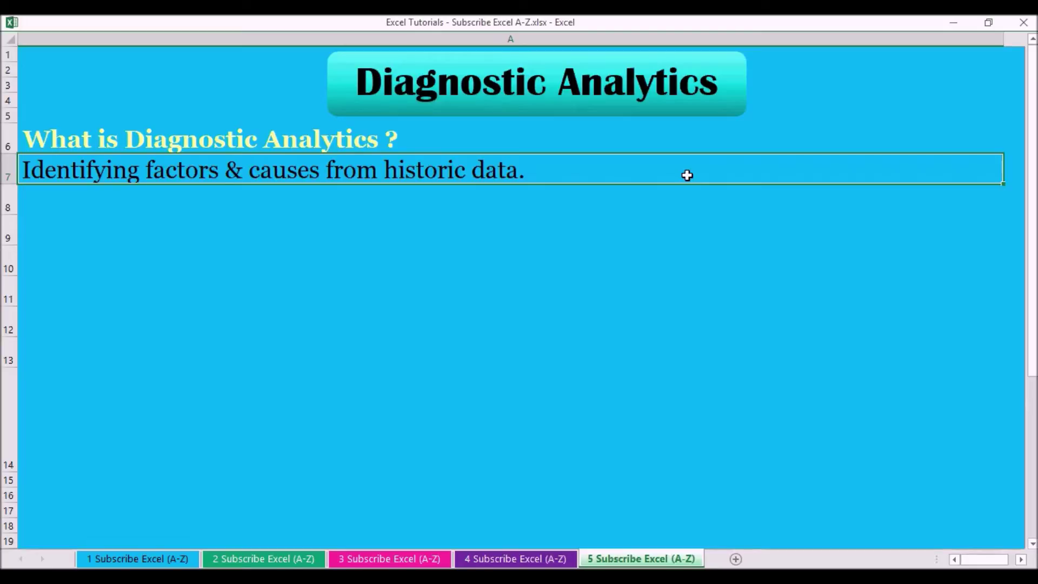
Reveal rows 9–14: the uses question, its two answers, the Examples heading and technique list
key(Down)
key(Down)
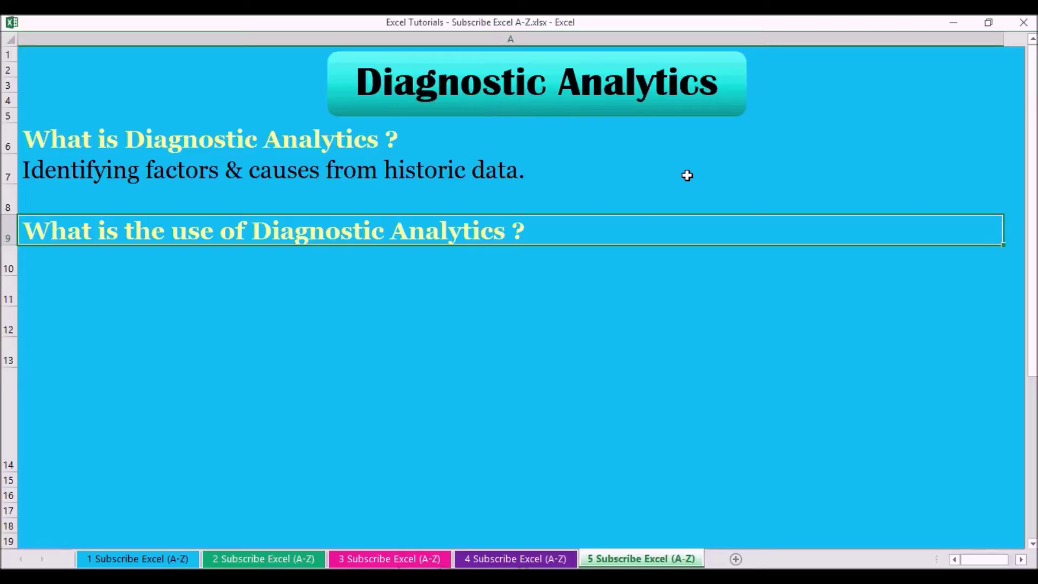
key(Down)
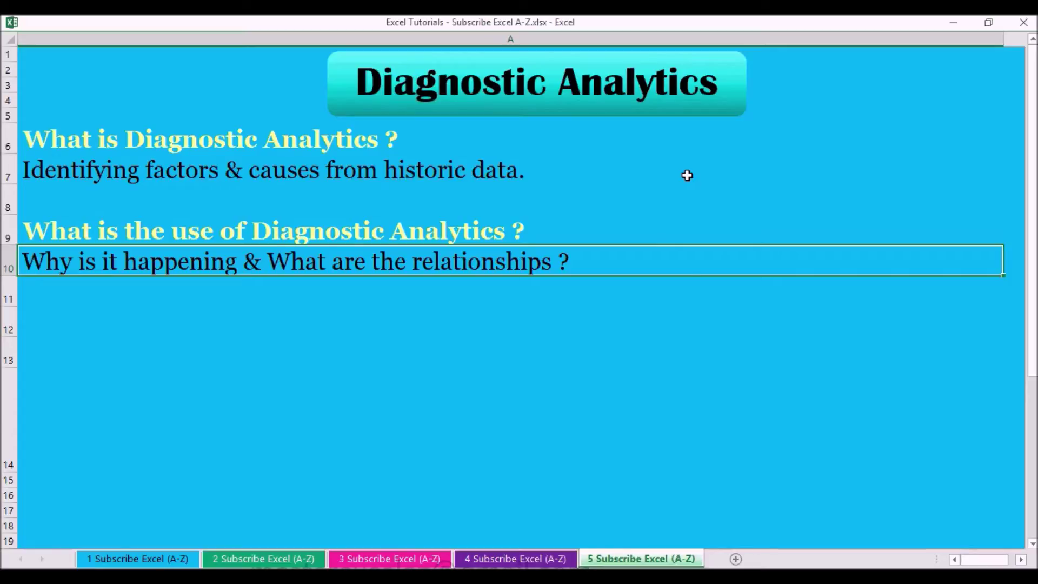
key(Down)
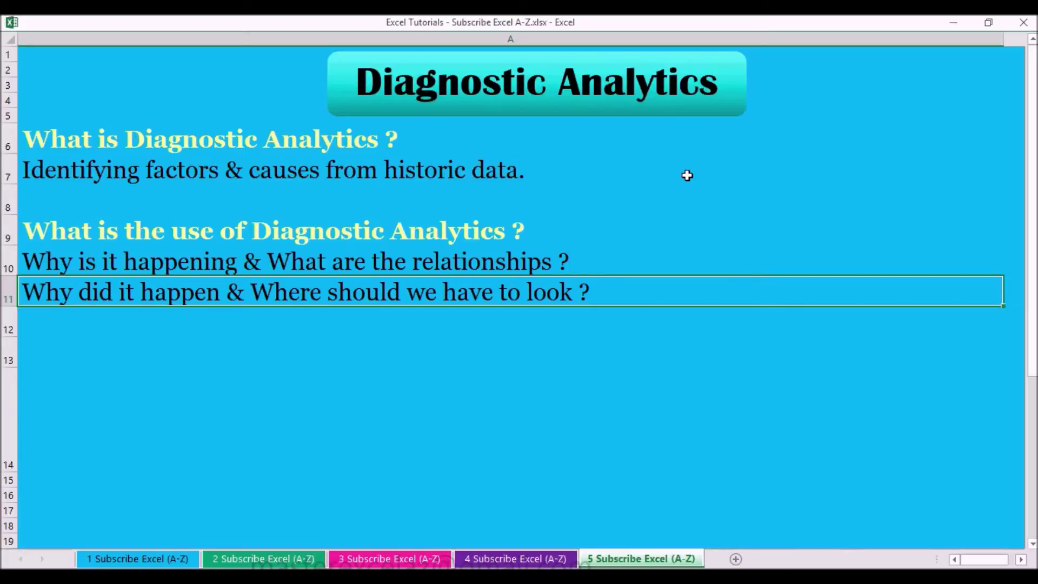
key(Down)
key(Down)
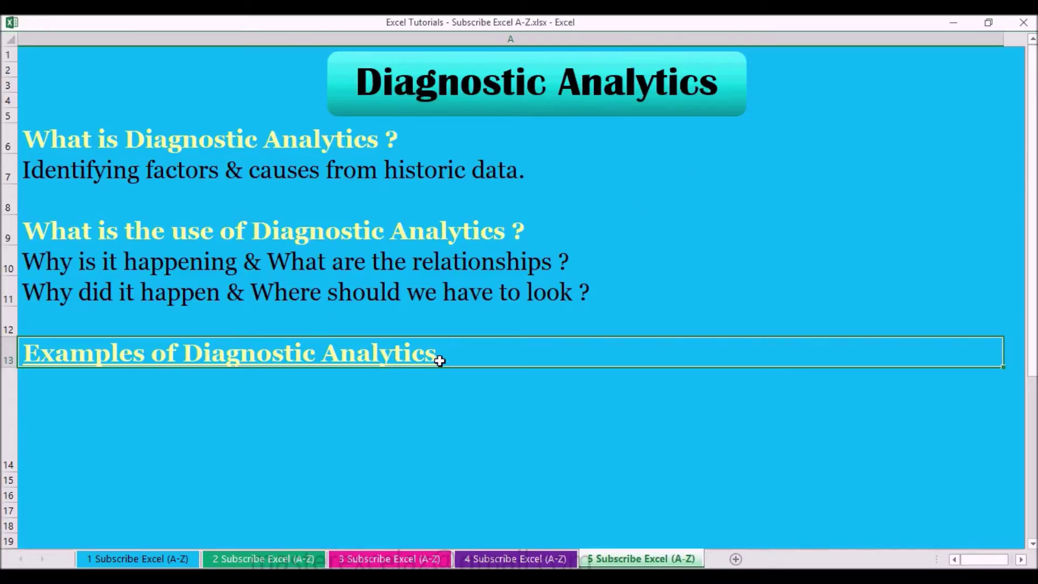
key(Down)
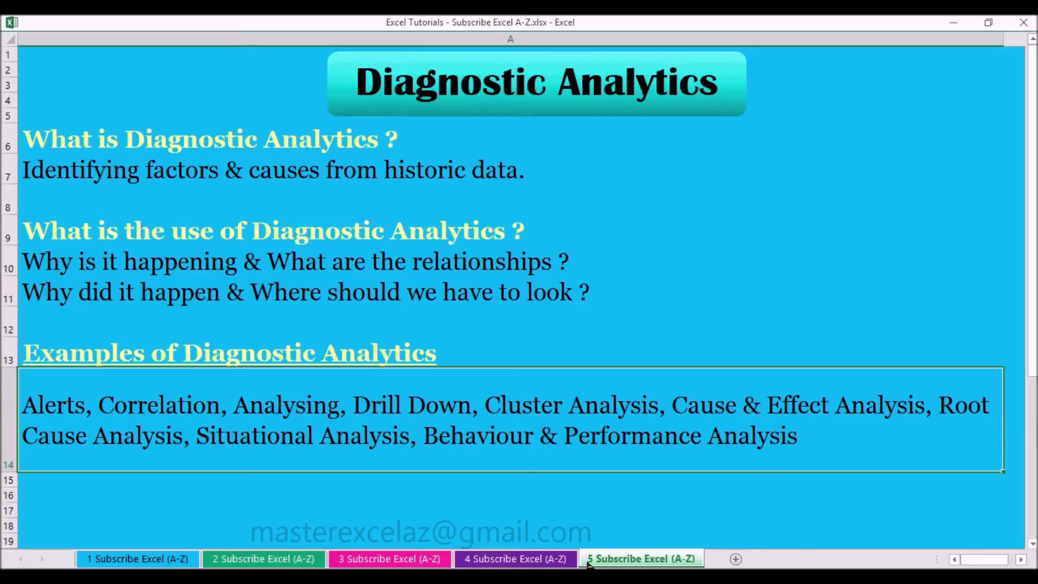
On the gold price sheet, enter =CORREL(D2:D366,E2:E366) in G3, returning -0.796300942
click(543, 560)
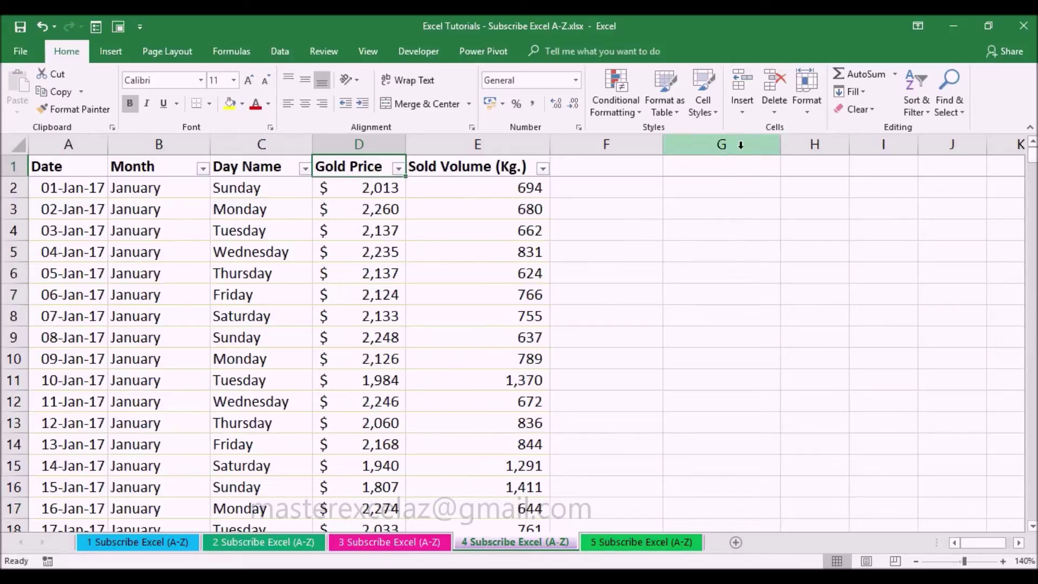
click(709, 199)
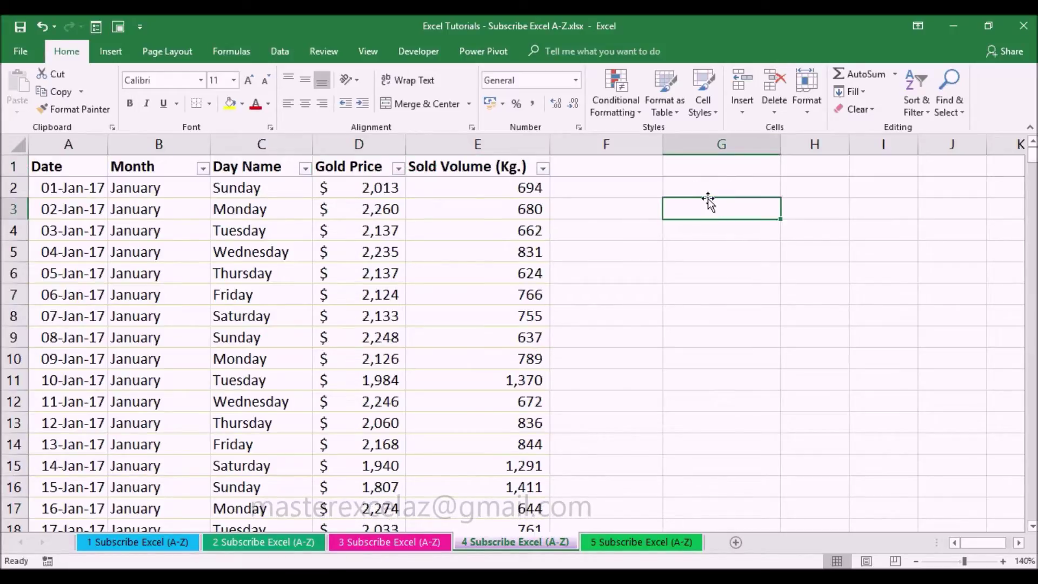
text(=corre)
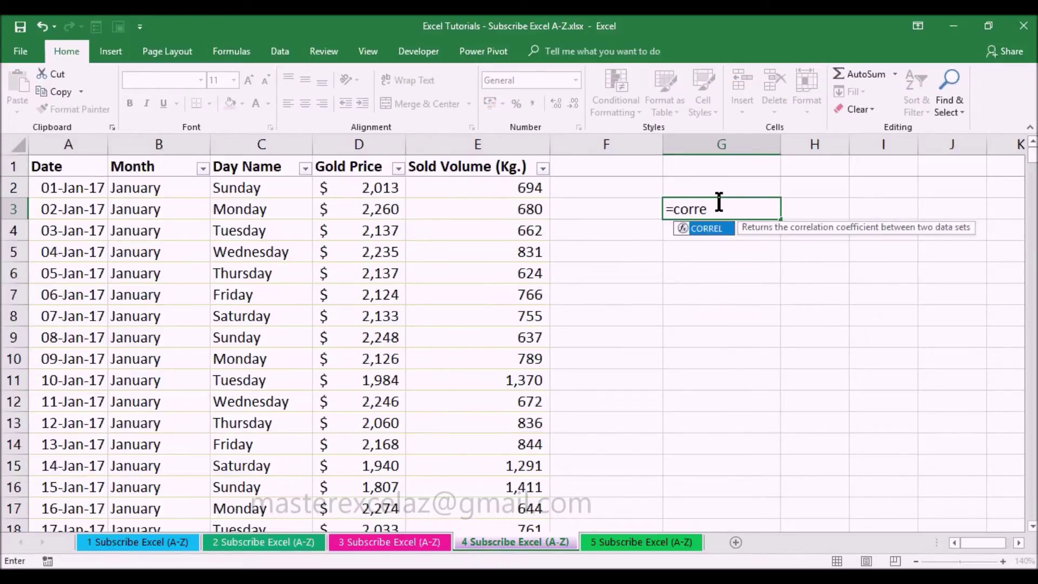
key(Tab)
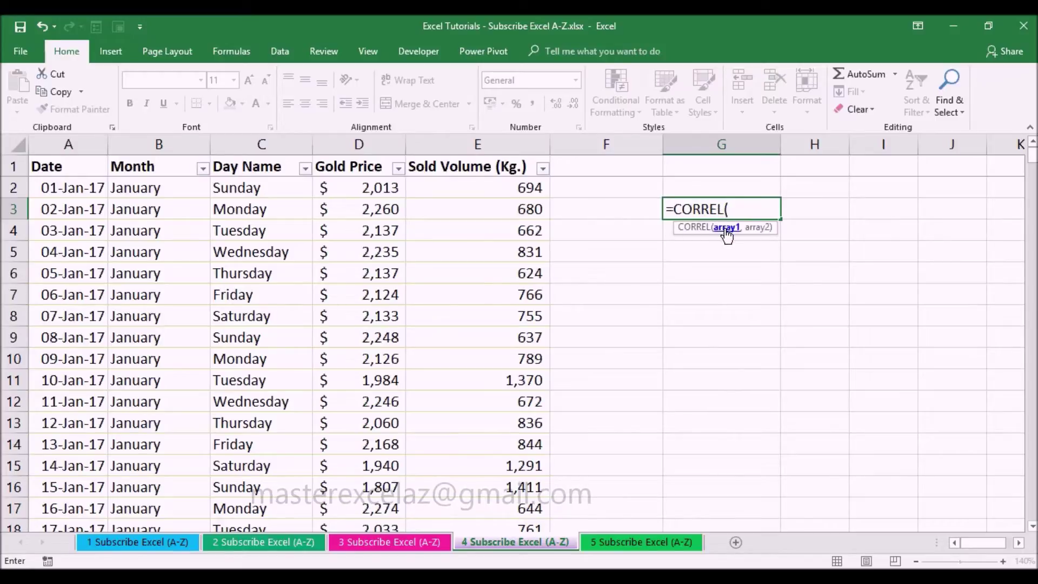
click(347, 189)
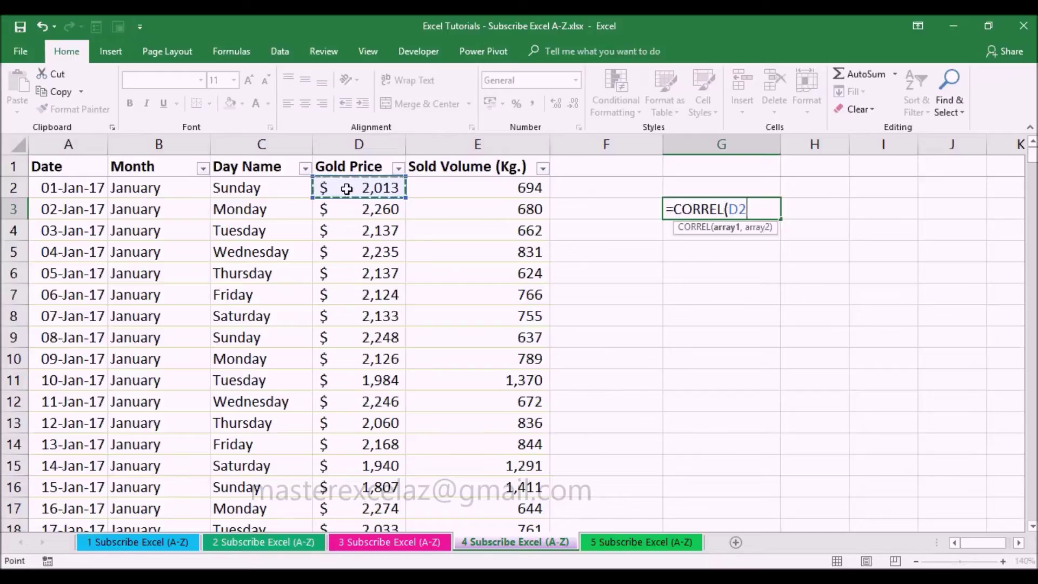
key(ctrl+shift+Down)
text(,)
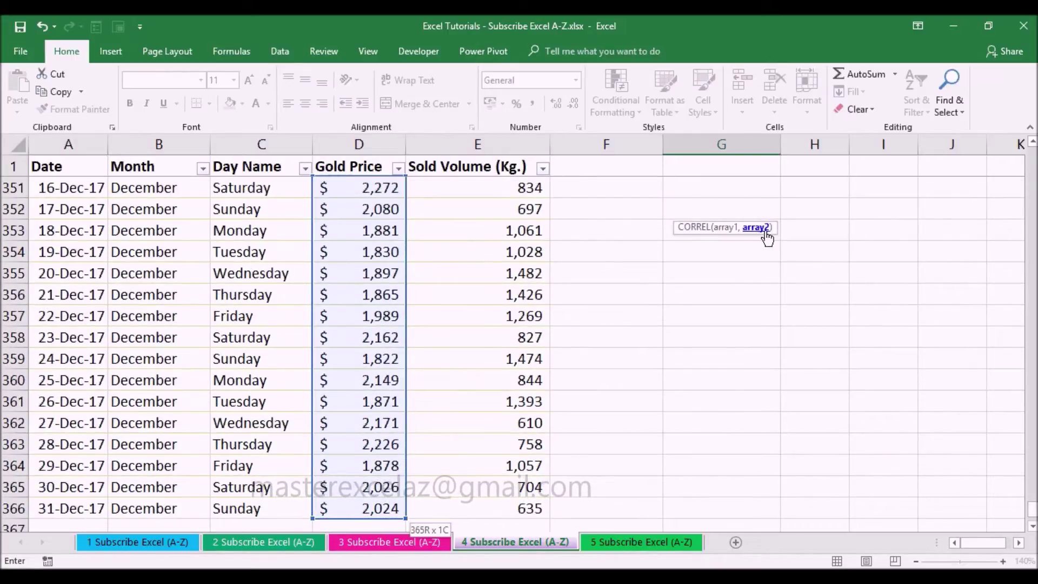
click(487, 165)
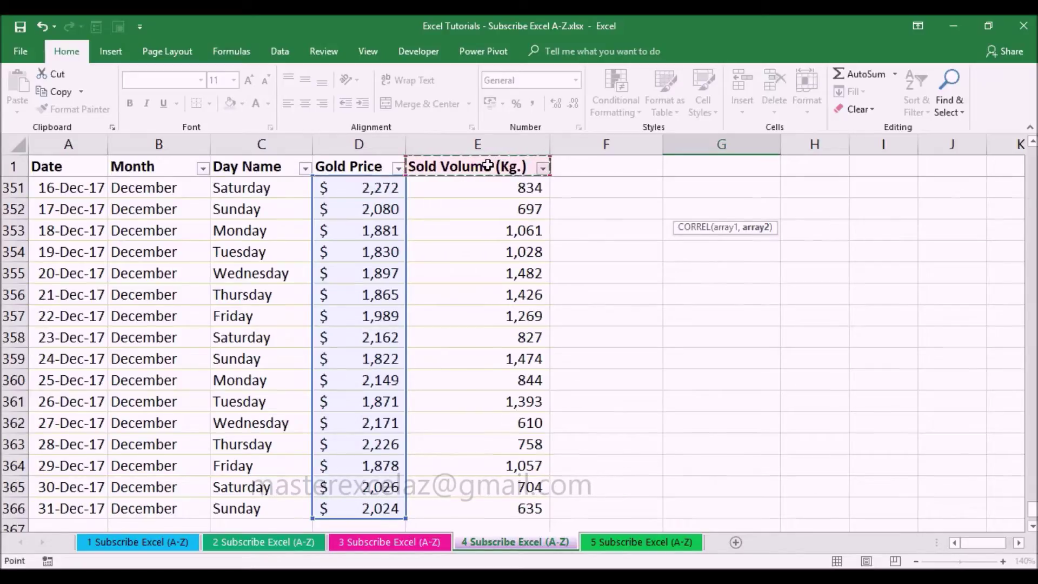
key(Down)
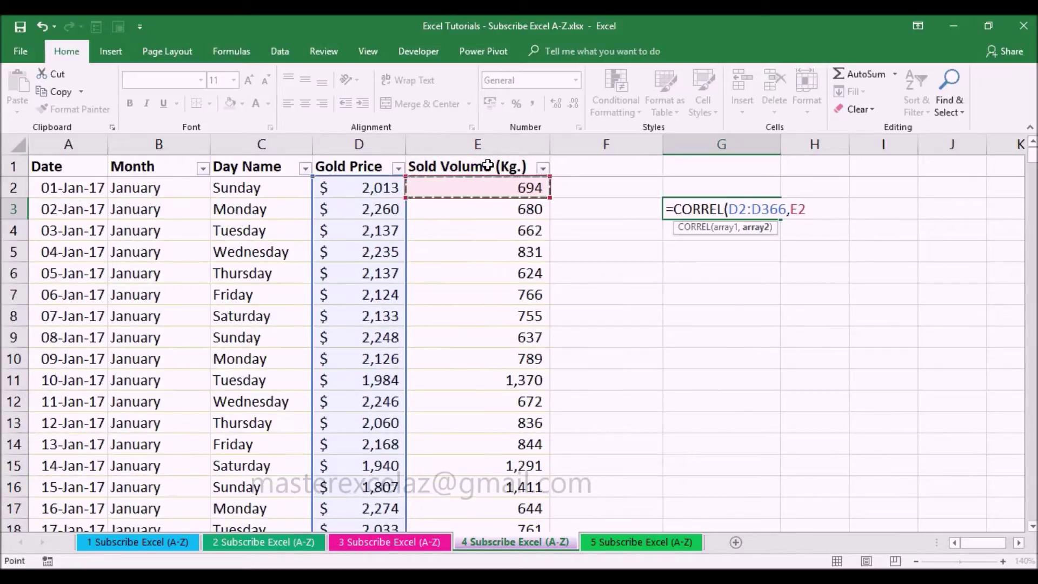
key(ctrl+shift+Down)
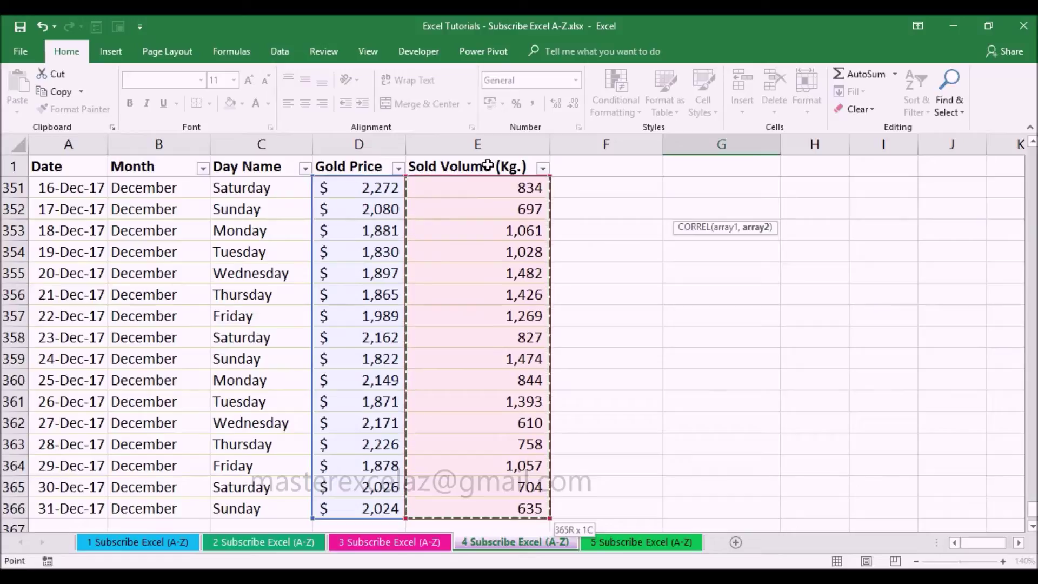
key(Return)
key(Up)
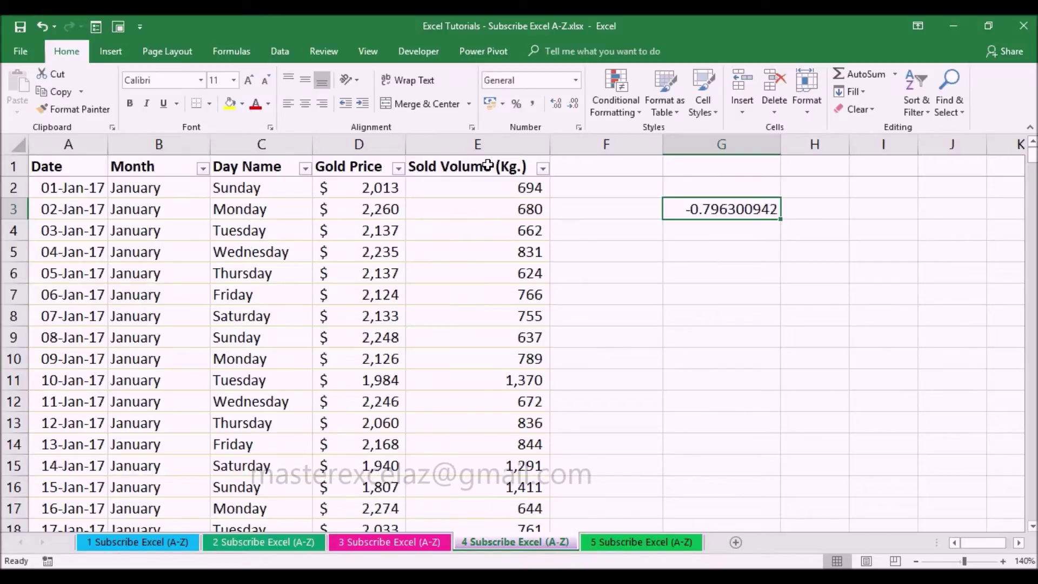
Format G3 as a percentage with two decimal places, showing -79.63%
right_click(691, 208)
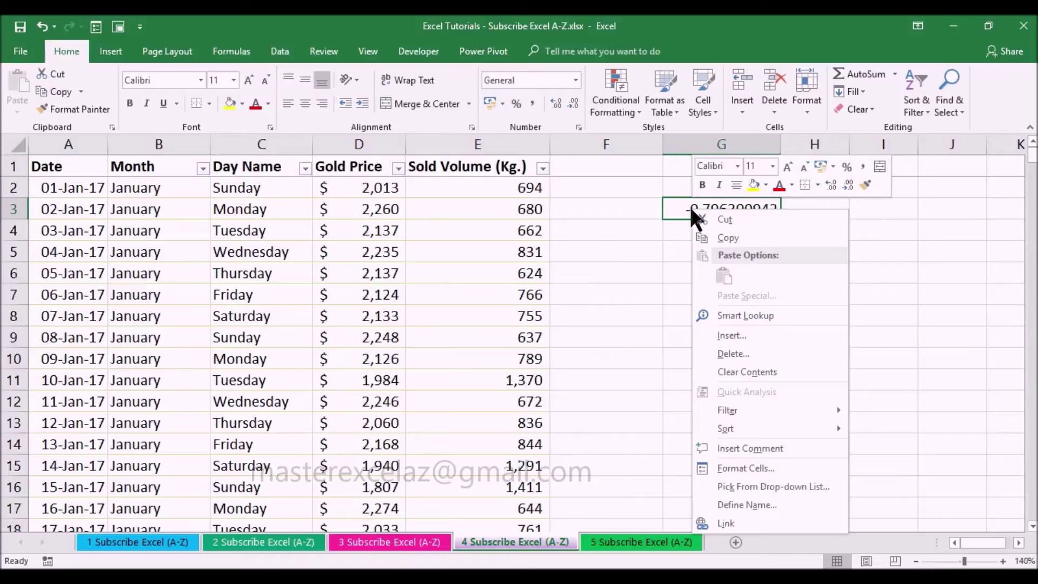
click(845, 167)
click(556, 105)
click(557, 105)
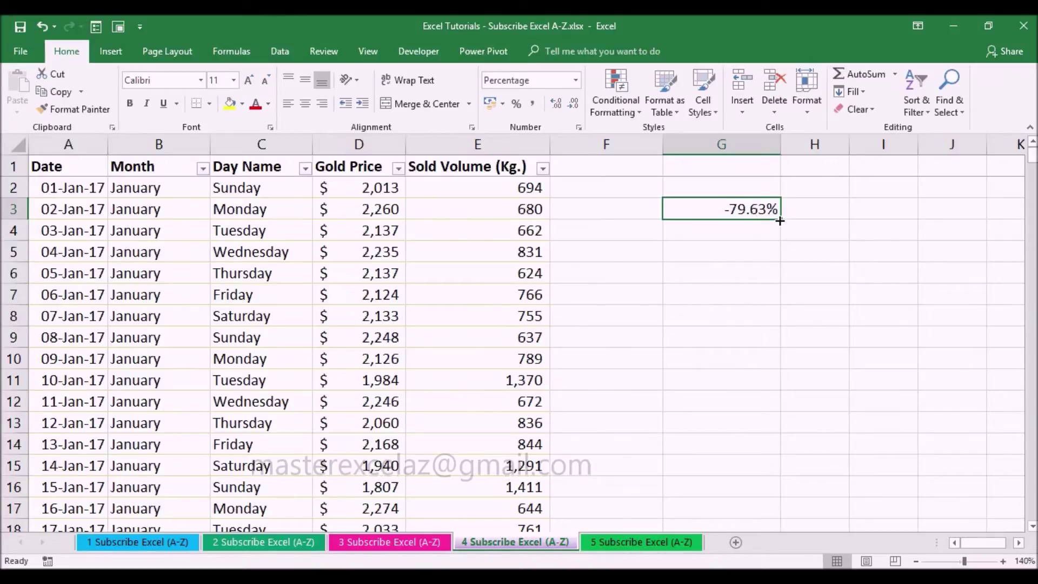
Point out the Gold Price and Sold Volume (Kg.) columns, then return to the G3 result
click(381, 170)
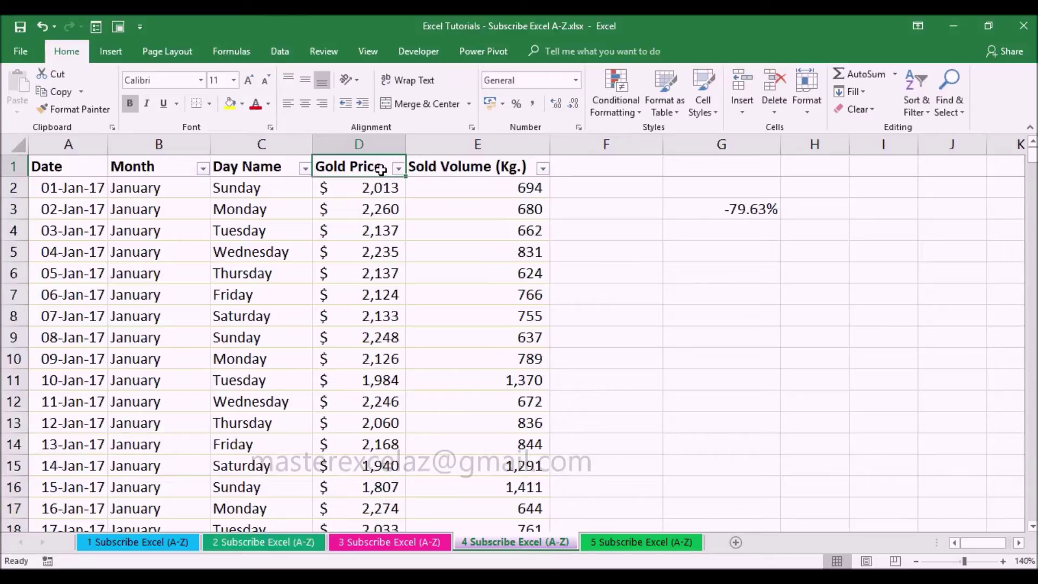
click(457, 169)
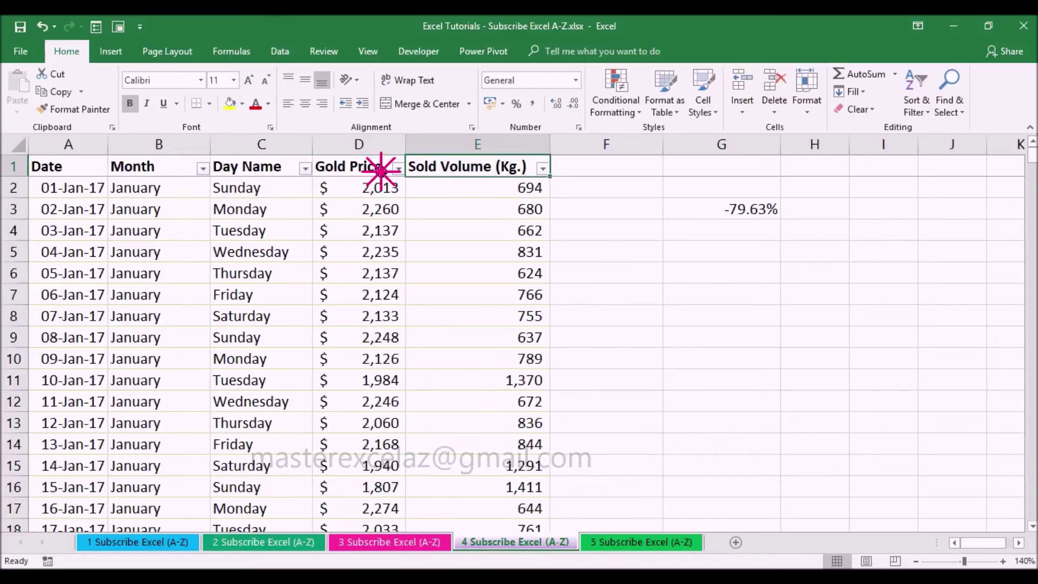
click(381, 171)
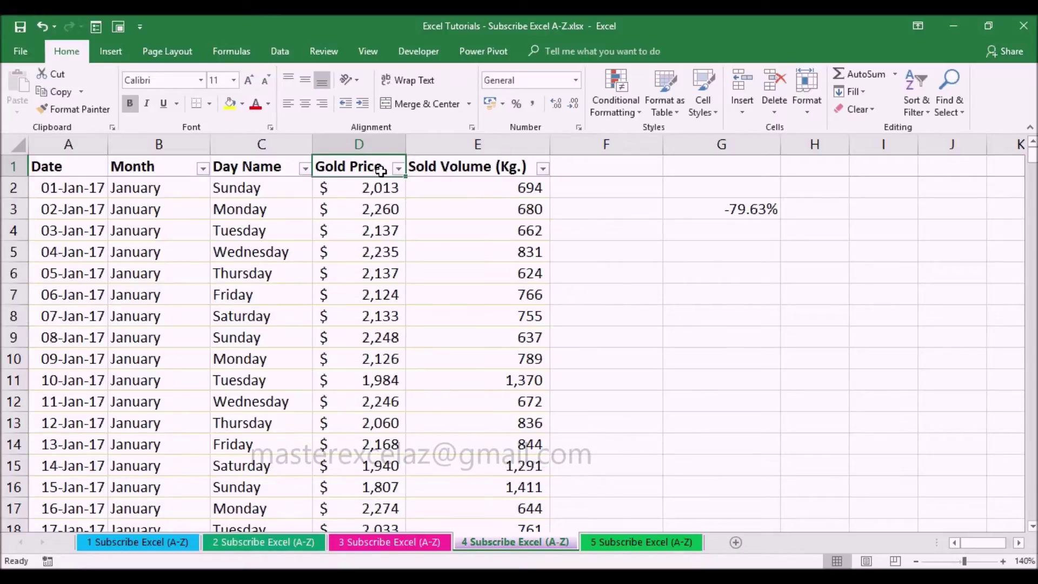
click(487, 170)
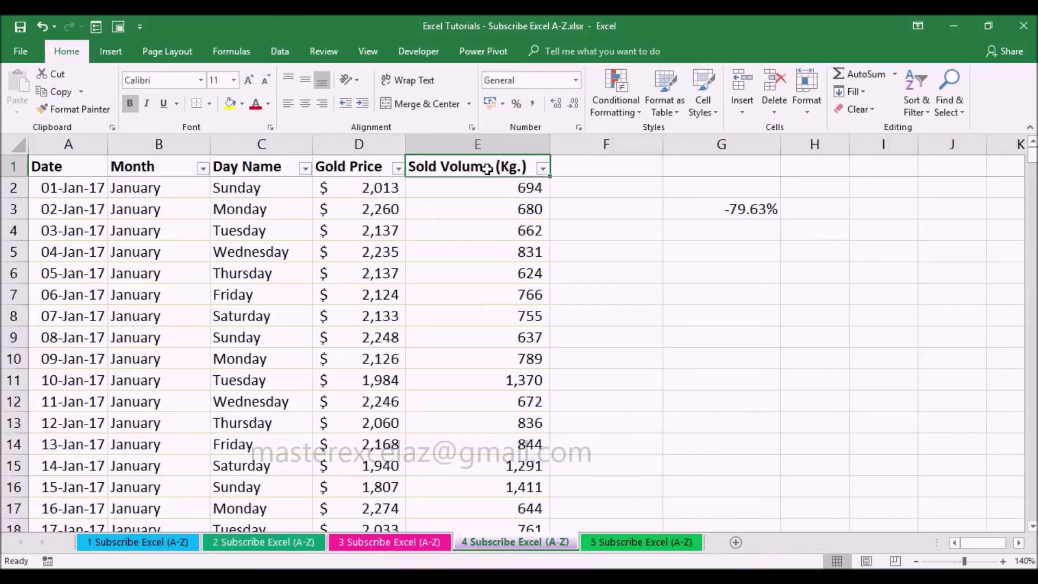
click(730, 210)
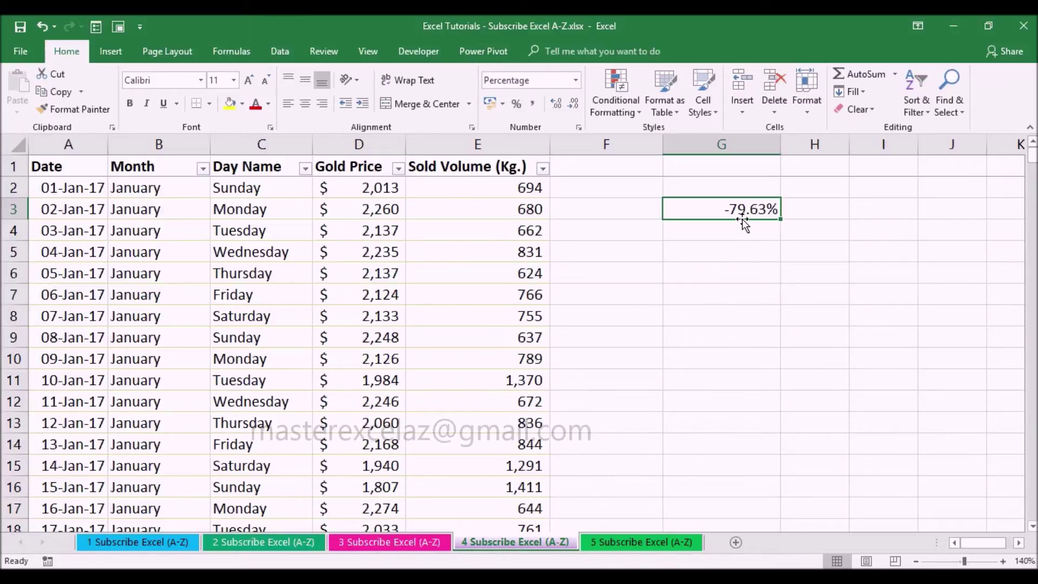
Enter =G3*-1 in G5 to negate the correlation
click(749, 257)
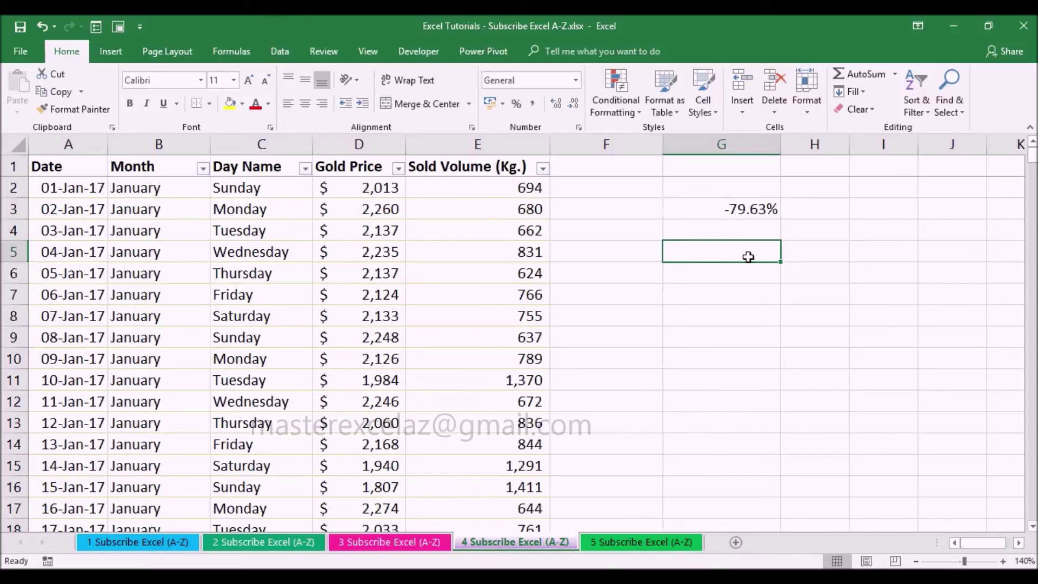
text(=)
key(Up)
key(Up)
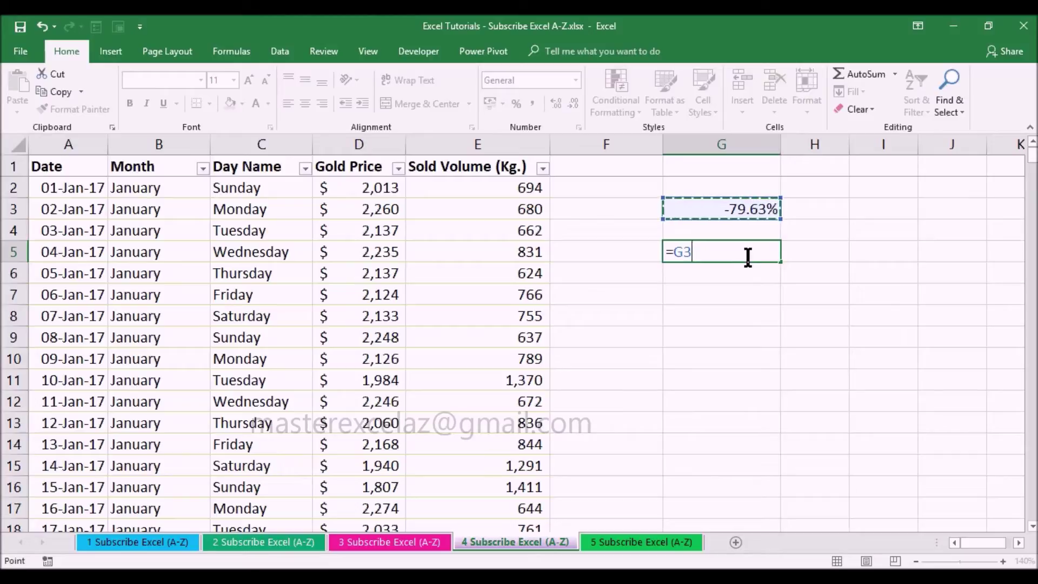
text(*-1)
key(Return)
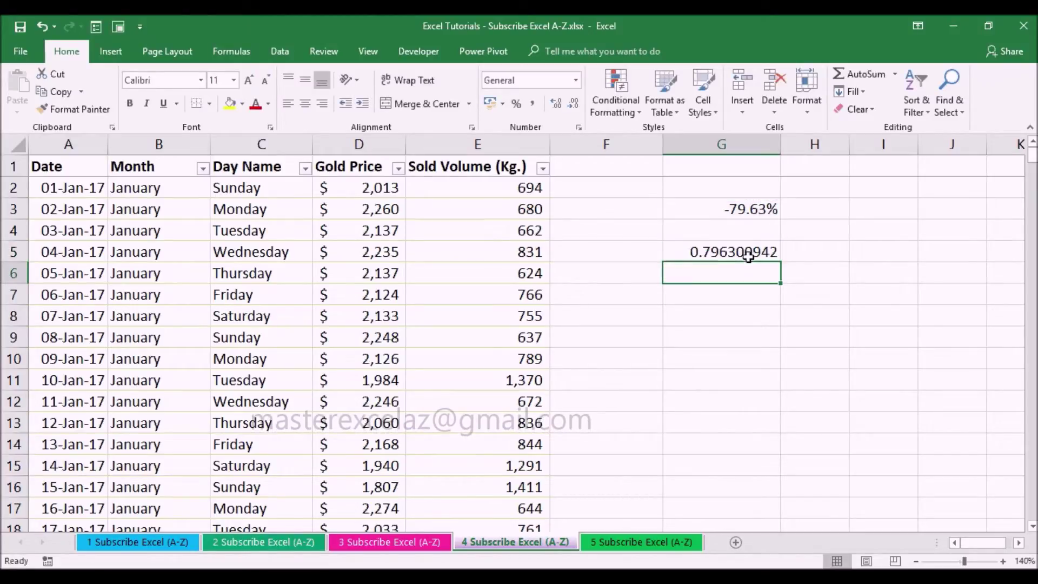
click(748, 256)
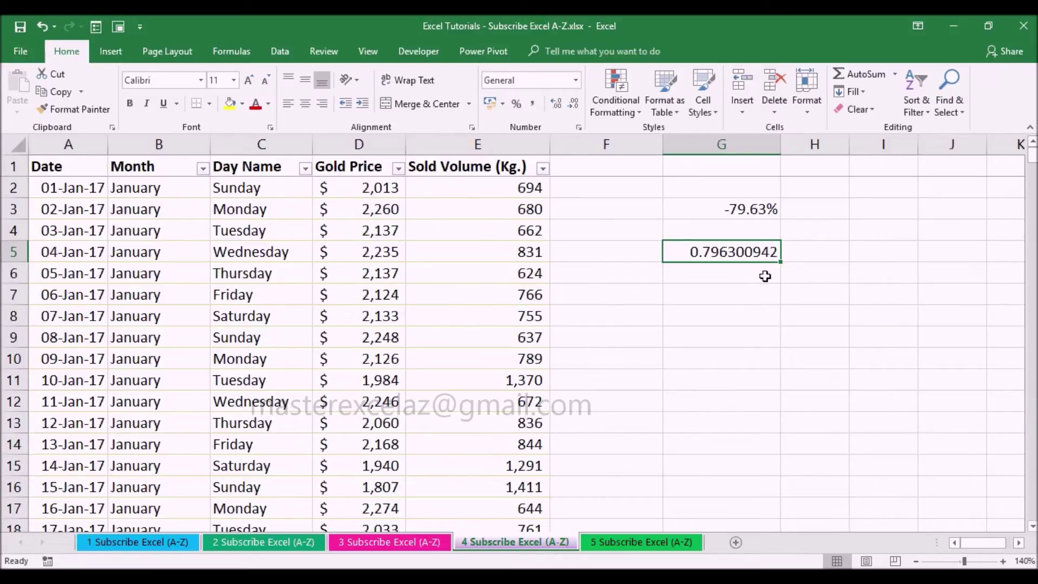
Format G5 as a percentage with two decimals so it reads 79.63%
right_click(728, 252)
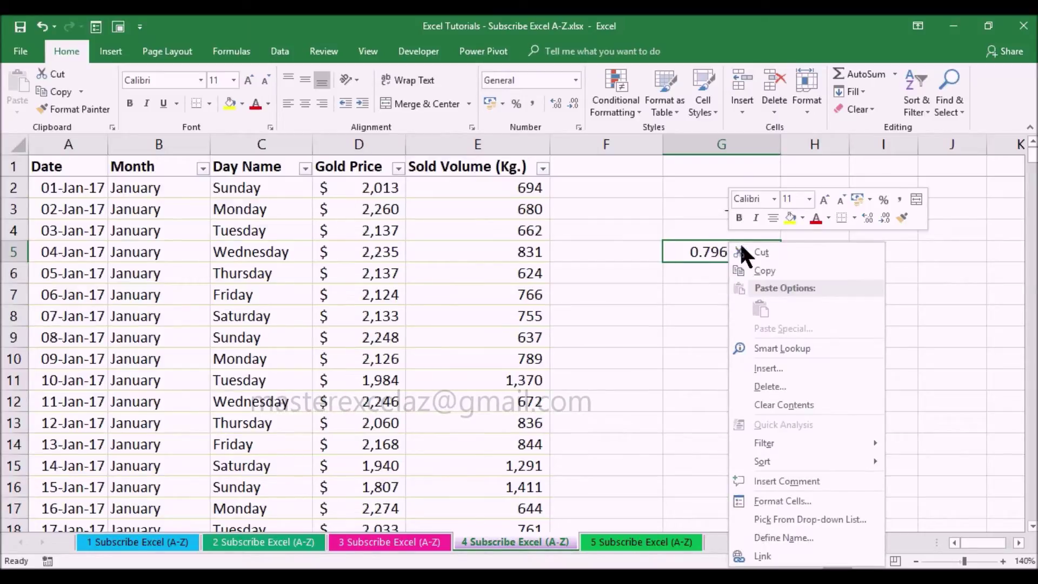
click(882, 200)
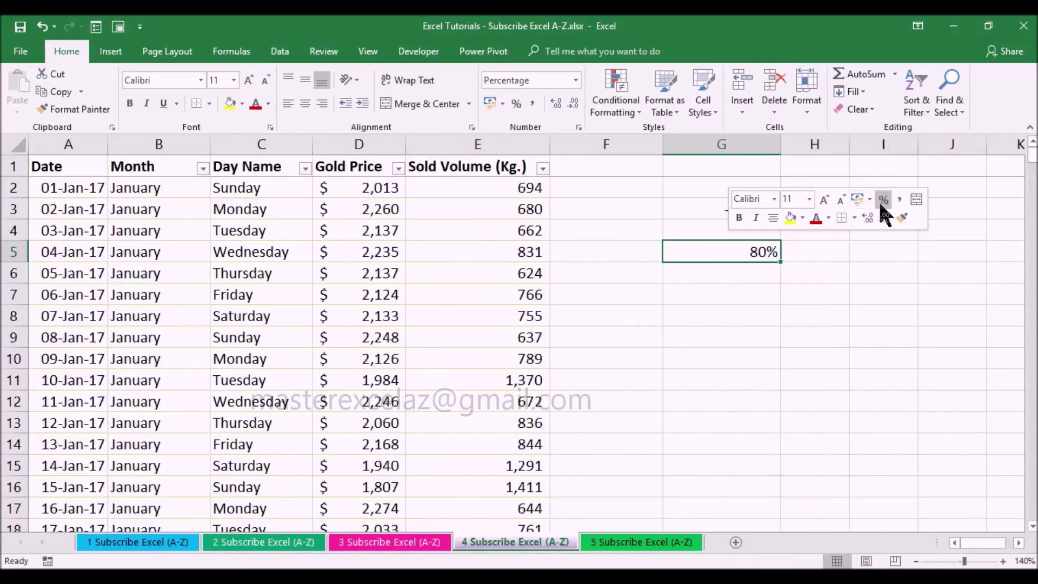
click(553, 102)
click(553, 102)
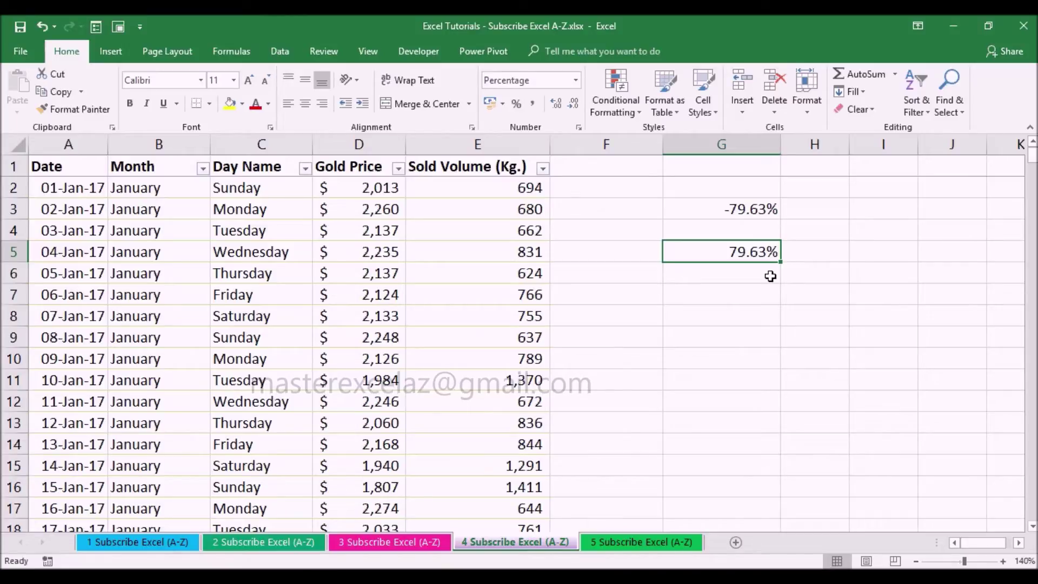
click(756, 252)
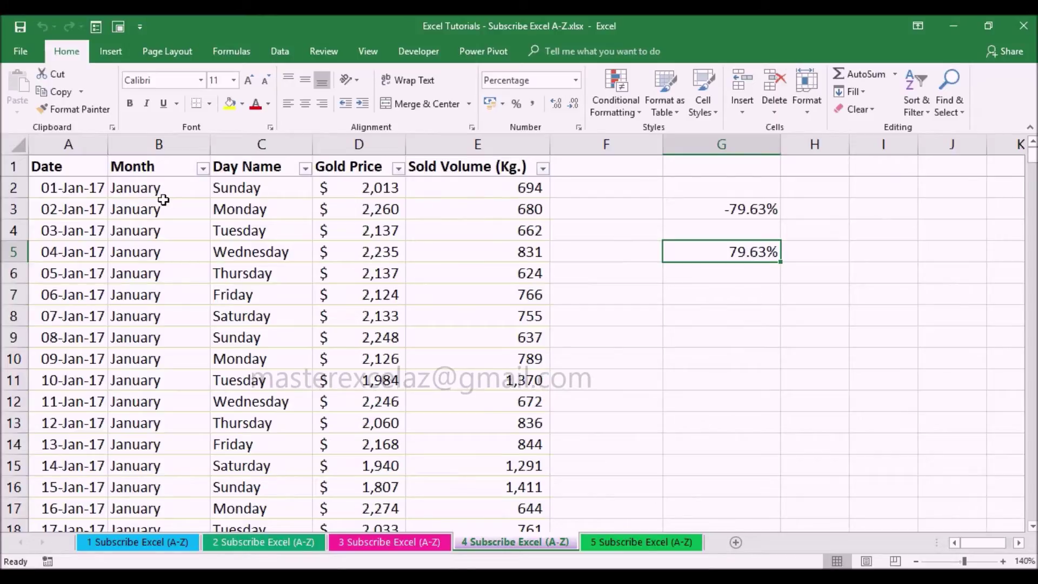
Select the full data table A1:E366 and insert an empty PivotTable on a new worksheet
click(86, 170)
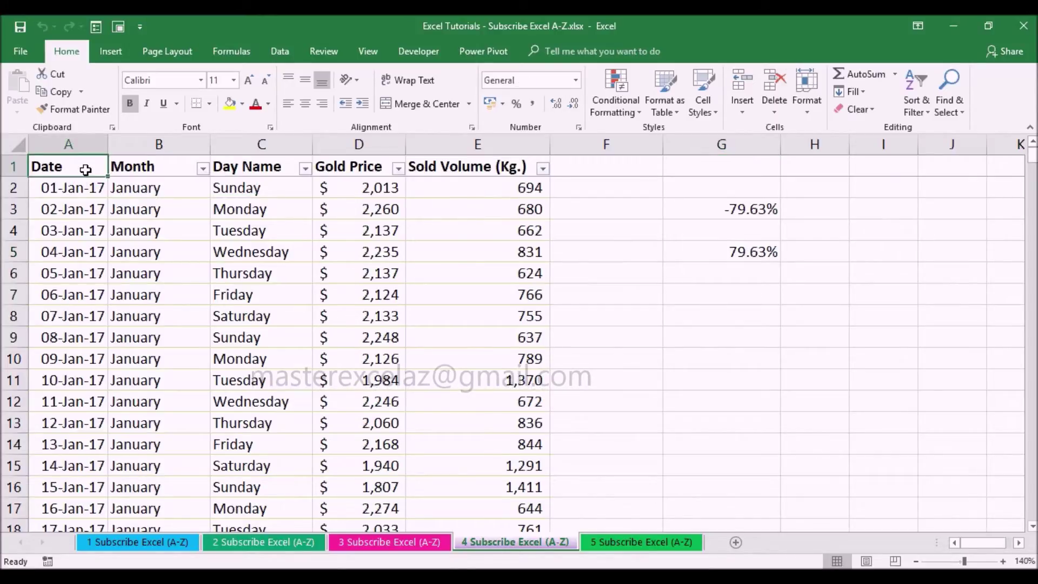
key(ctrl+shift+Right)
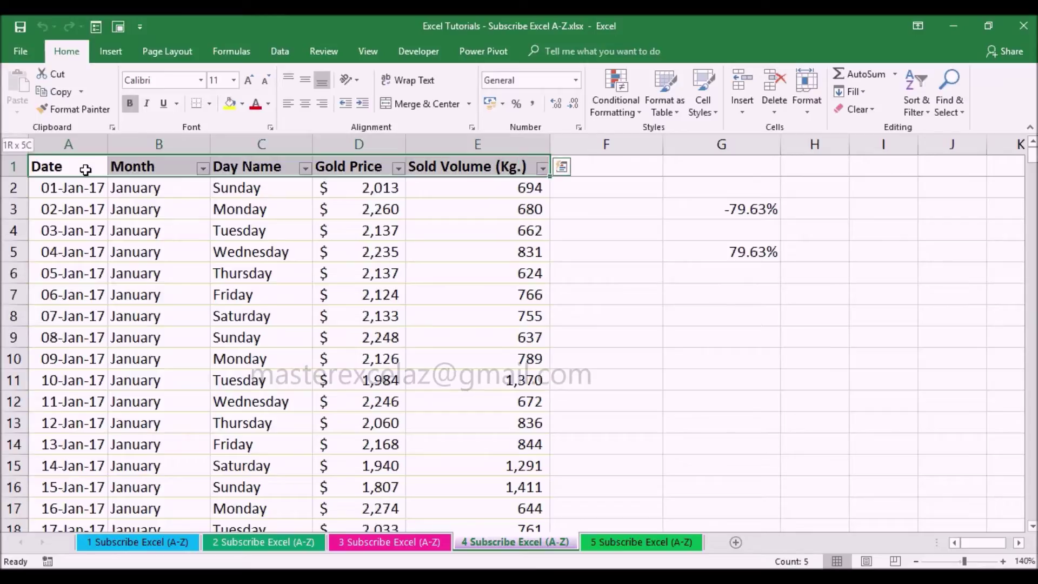
key(ctrl+shift+Down)
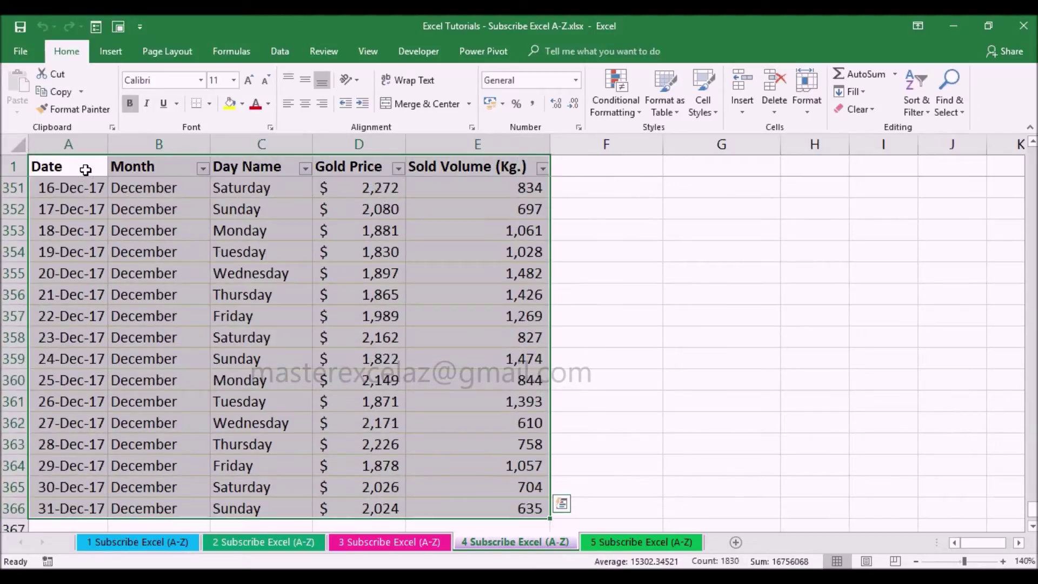
click(104, 51)
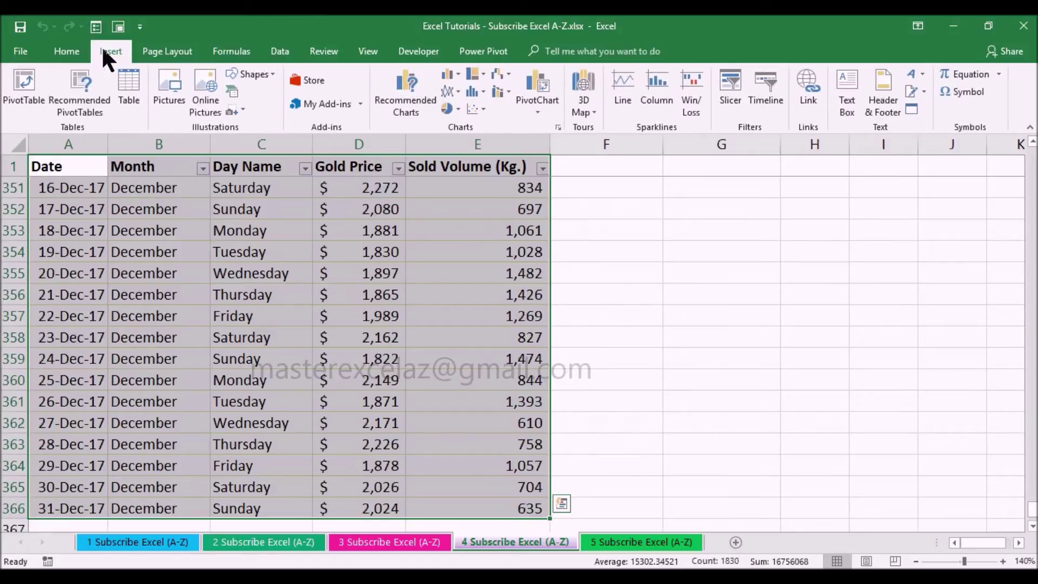
click(24, 93)
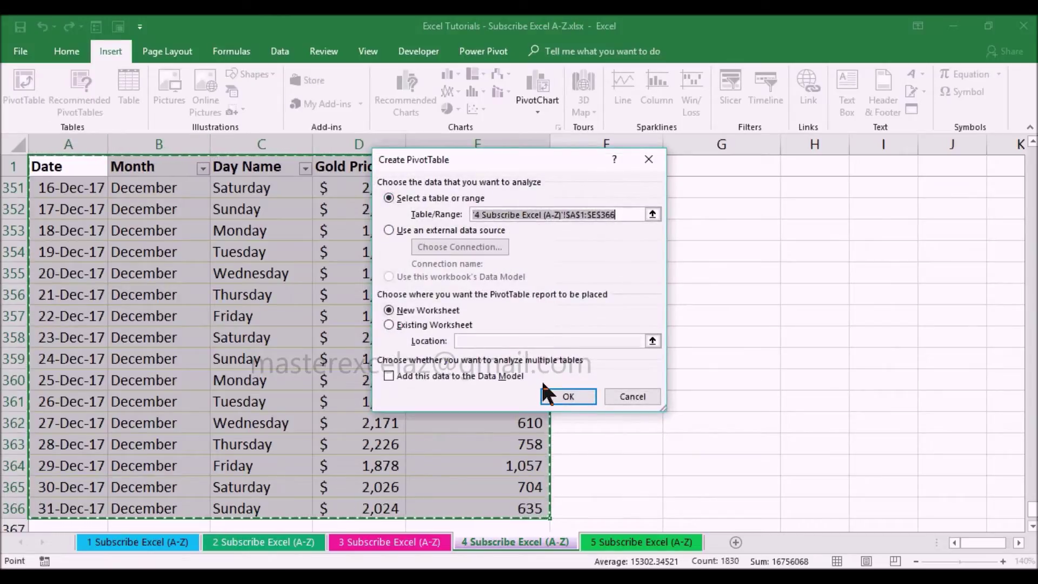
click(569, 397)
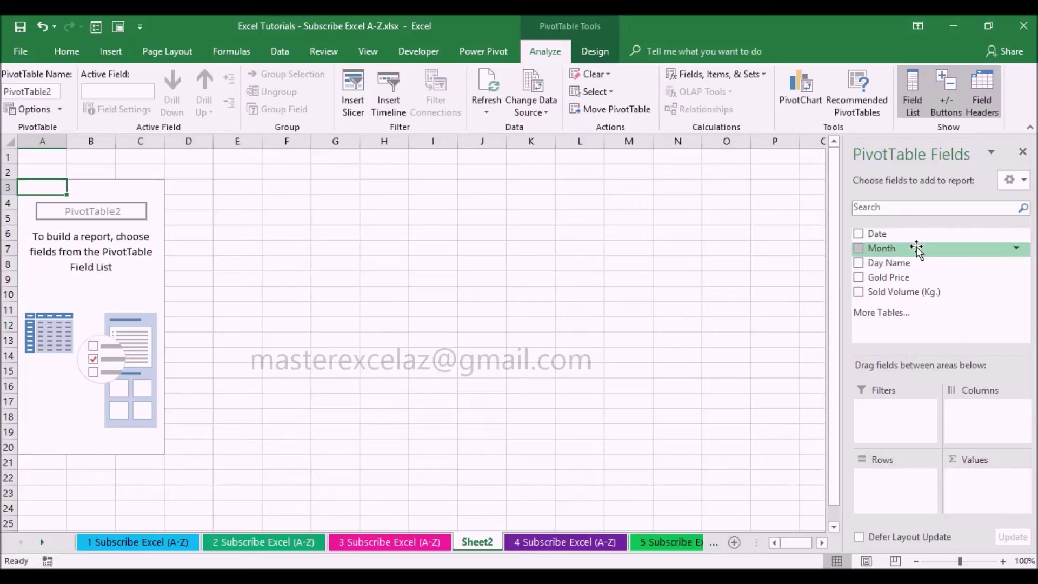
Put Date in Rows and Gold Price and Sold Volume (Kg.) in Values
drag(892, 233, 895, 479)
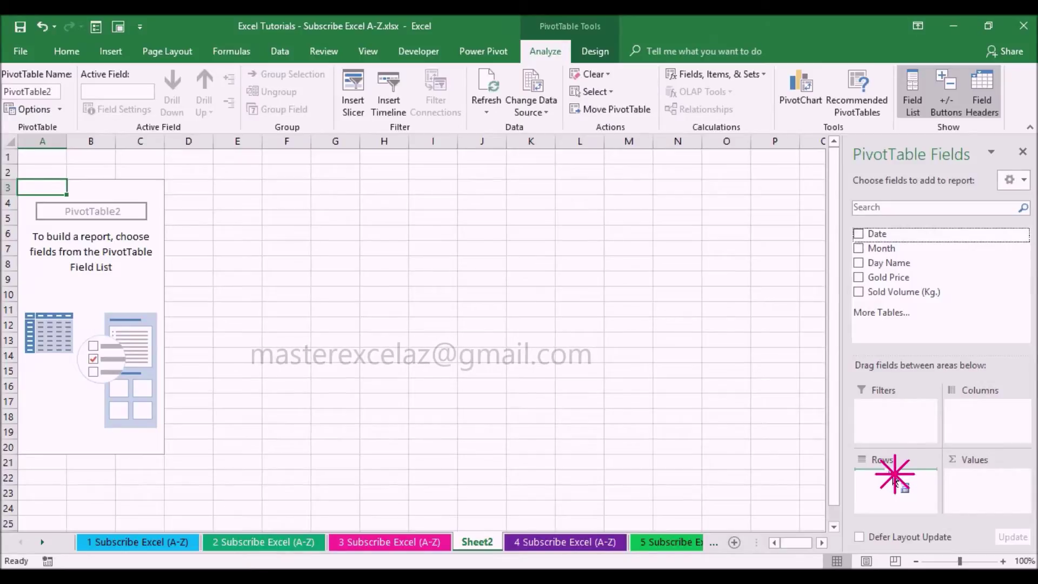
drag(895, 474, 897, 477)
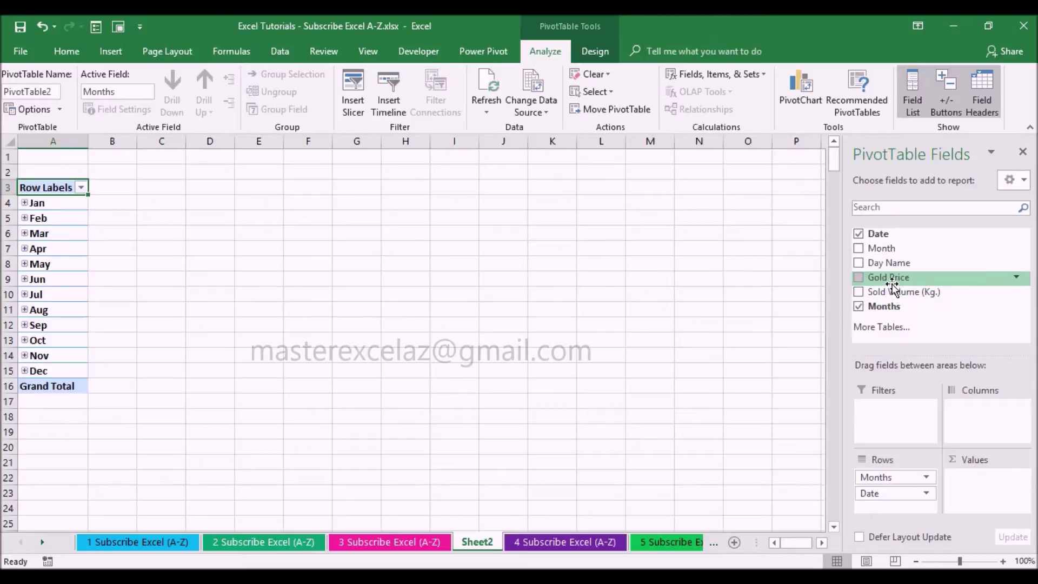
drag(891, 282, 972, 487)
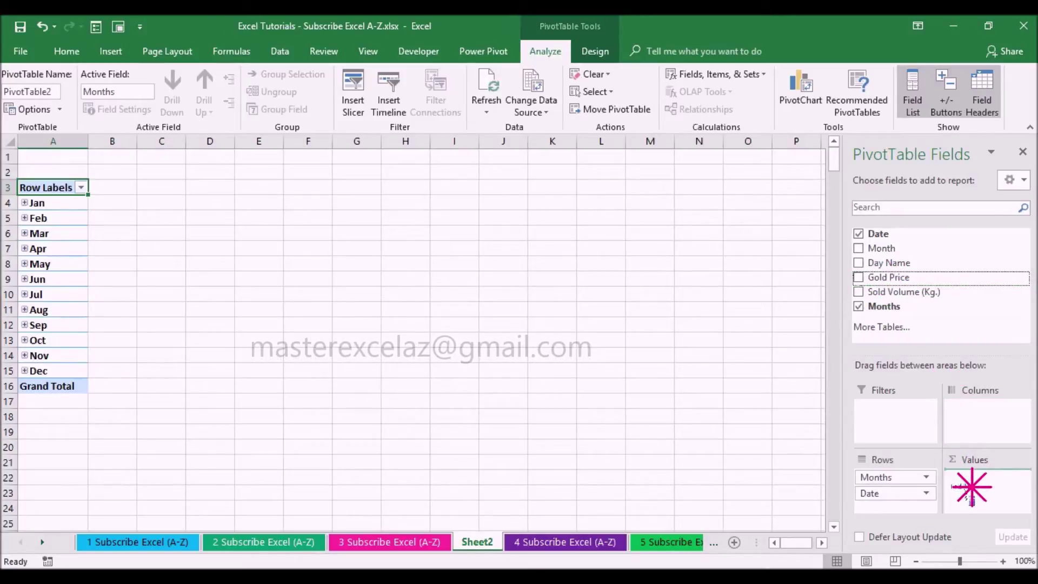
drag(972, 486, 972, 490)
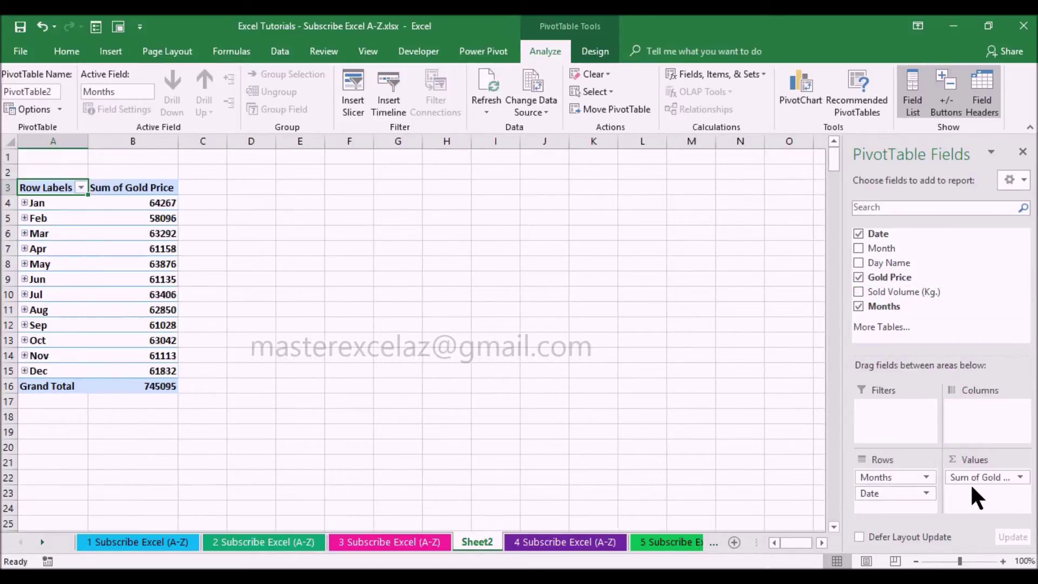
click(913, 293)
drag(917, 302, 993, 491)
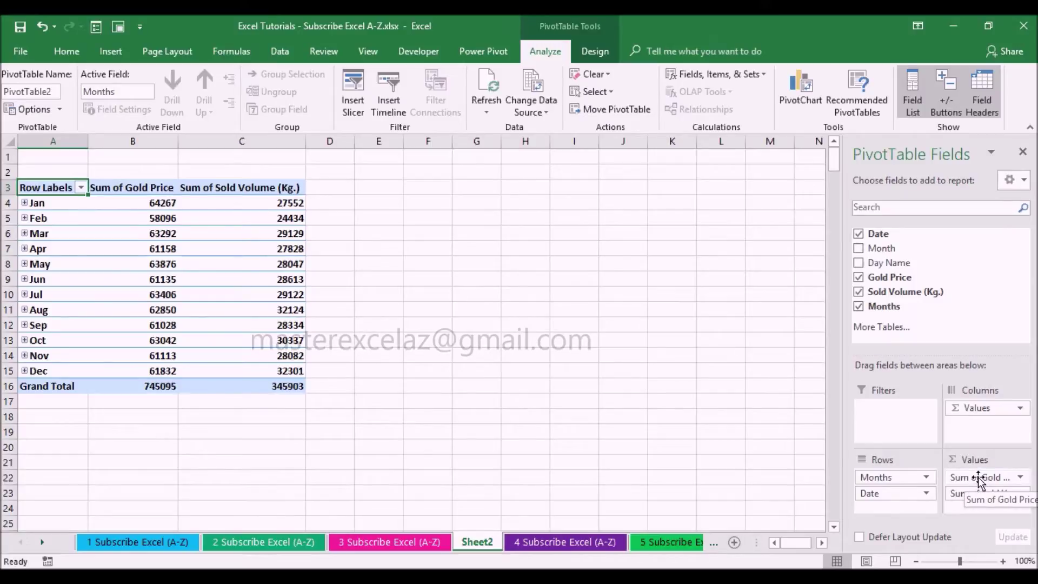
In Gold Price's Value Field Settings, choose Average as the summary
click(979, 479)
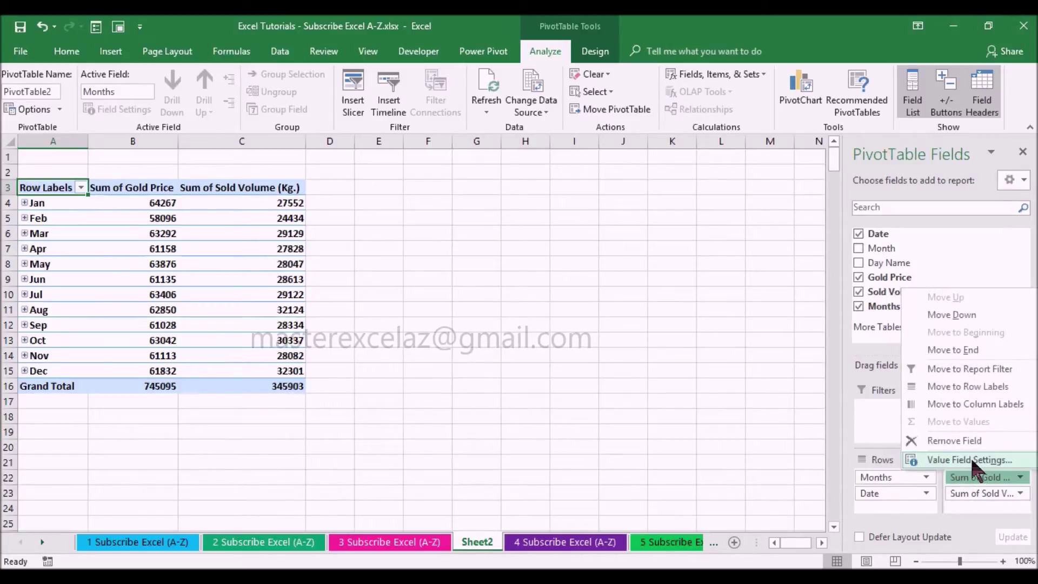
click(971, 459)
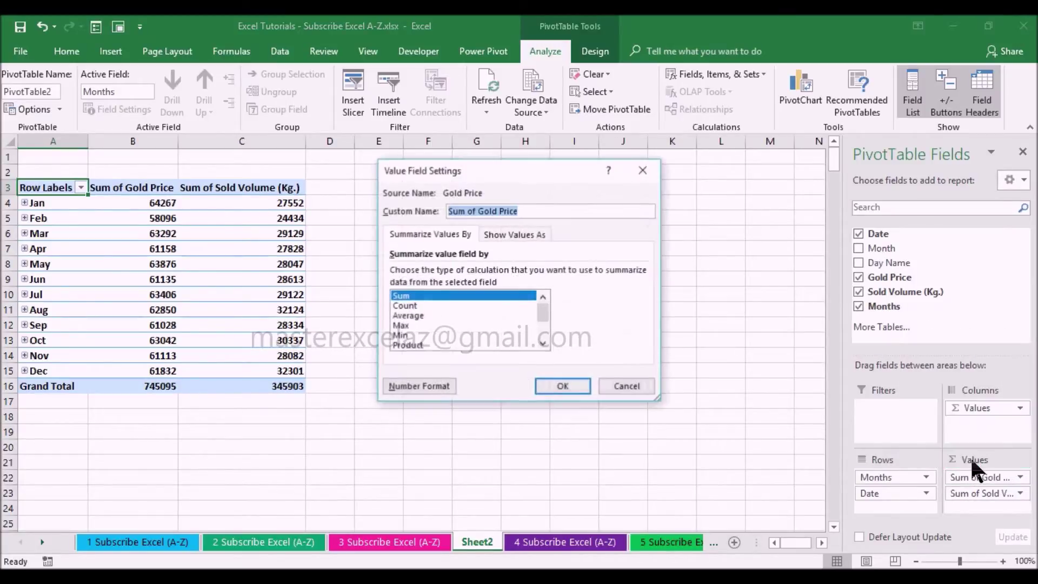
click(418, 316)
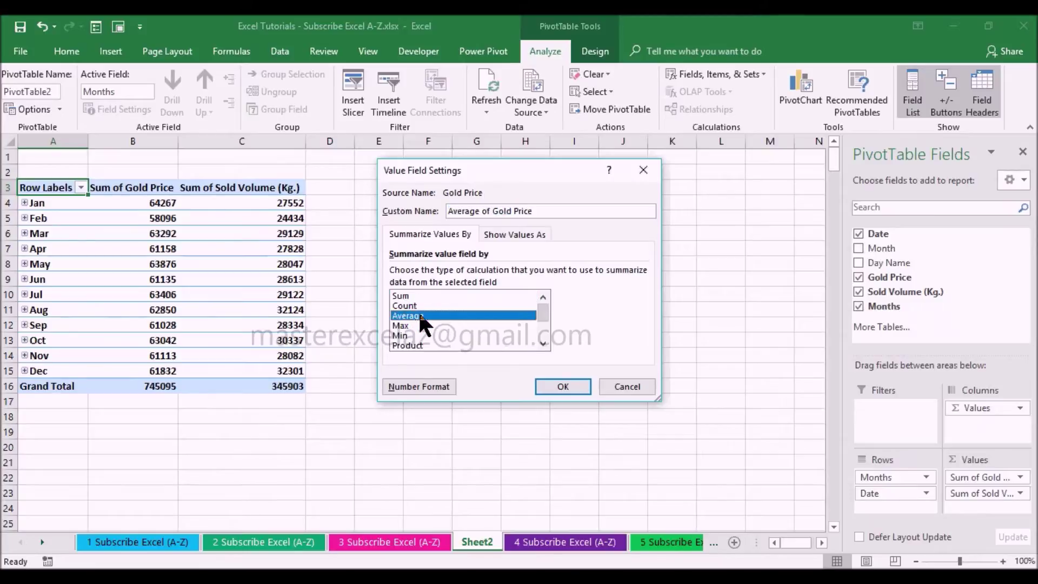
Summarize Gold Price and Sold Volume by Average, and remove Months so rows show daily dates
click(563, 386)
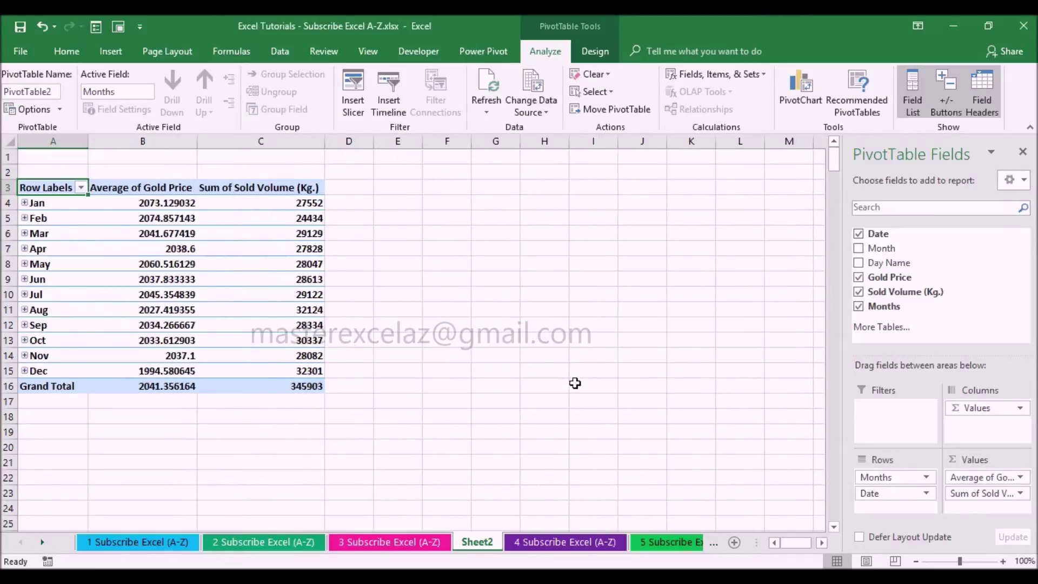
click(967, 494)
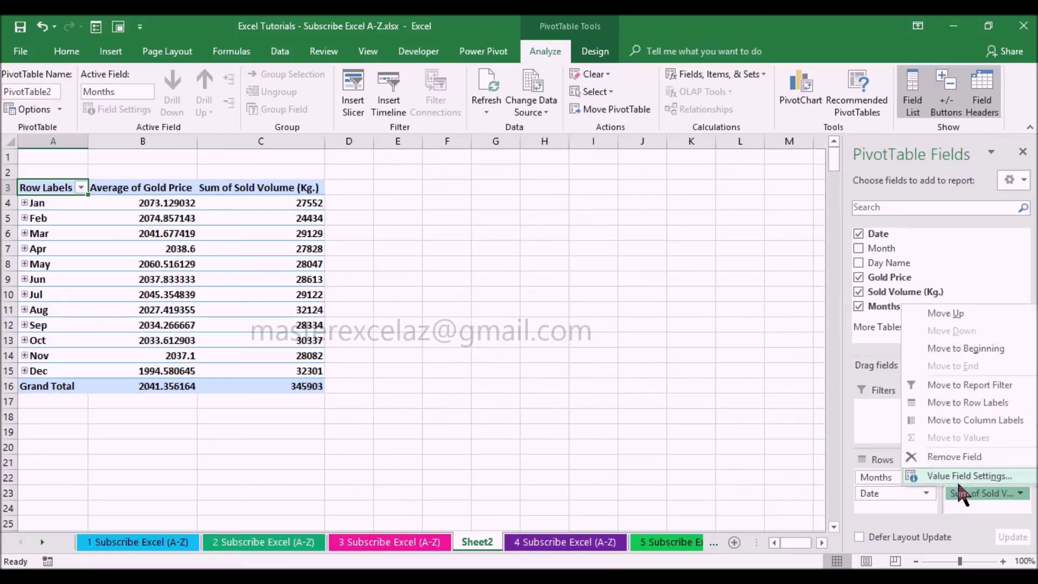
click(956, 475)
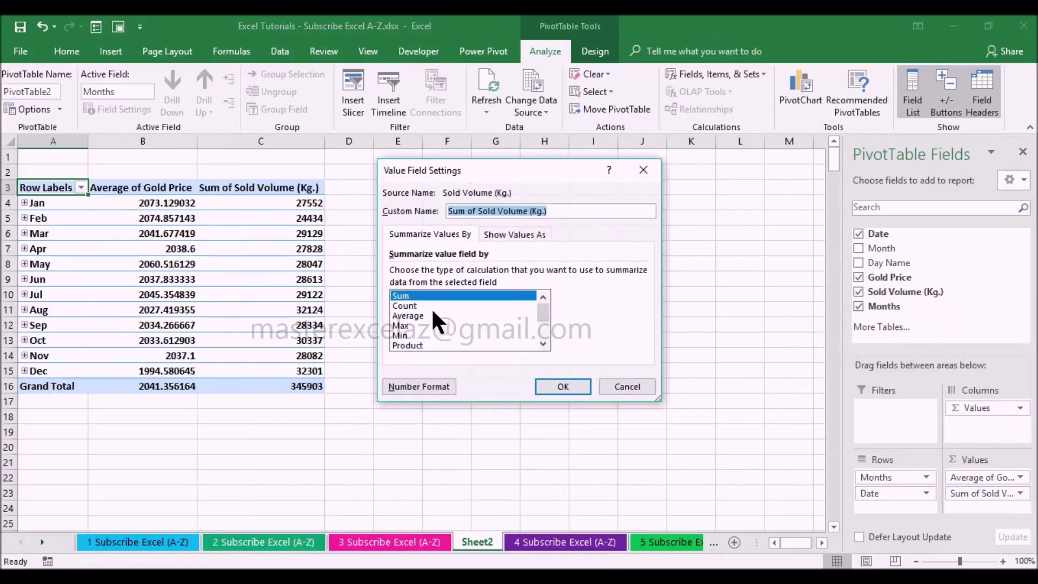
click(416, 315)
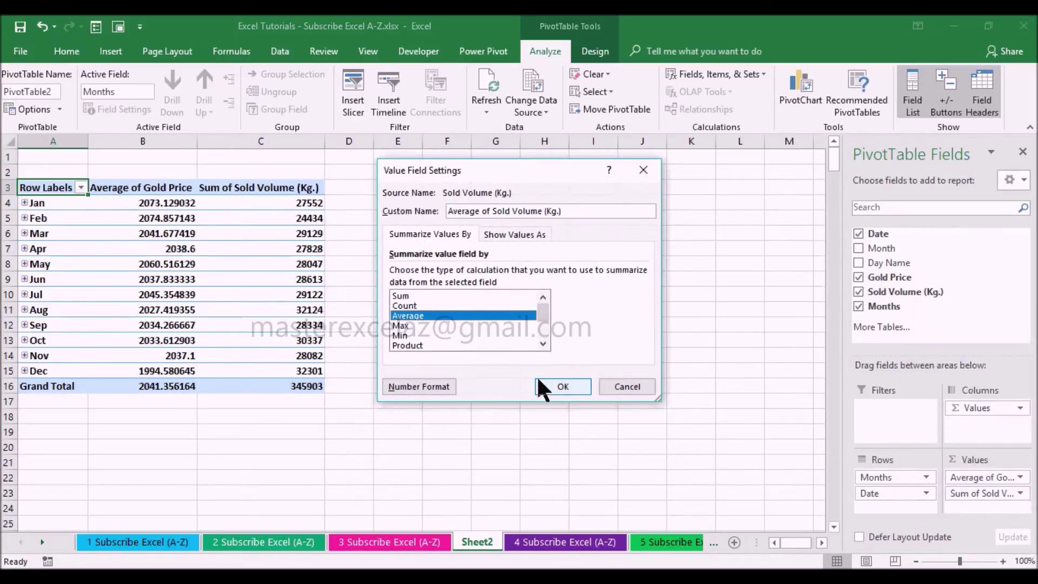
click(563, 387)
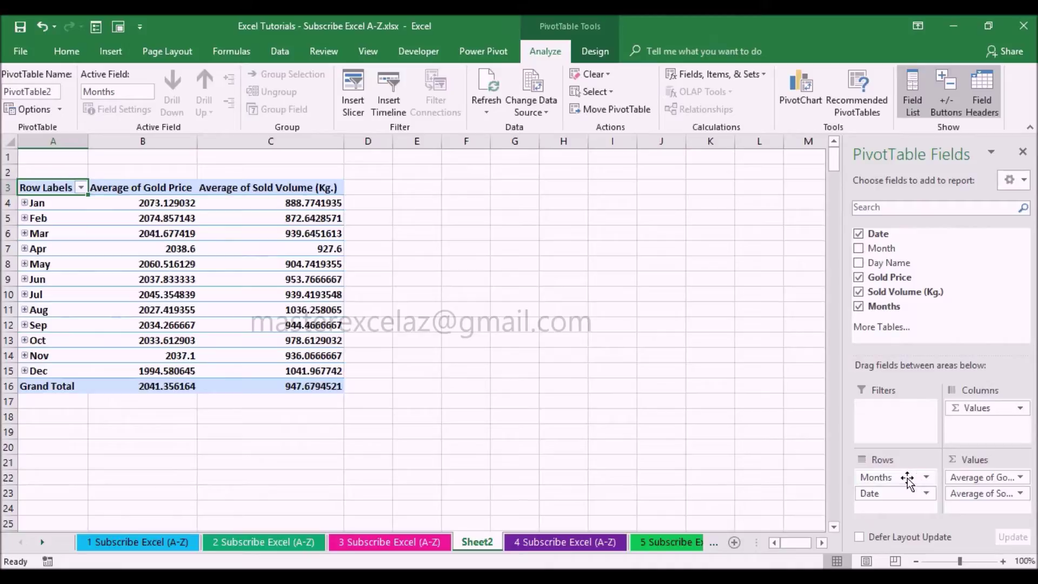
drag(908, 478, 726, 465)
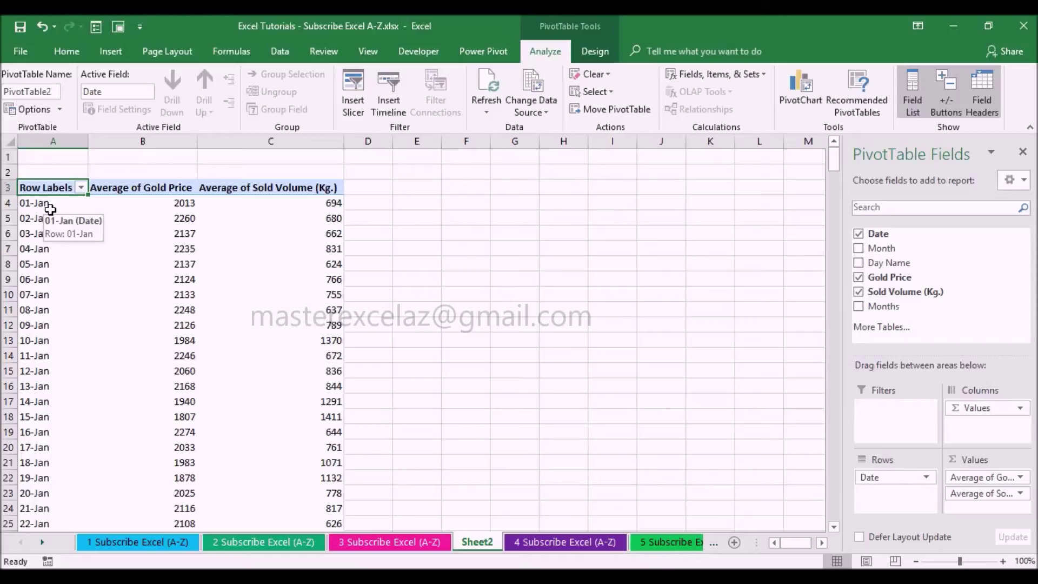
Hide the PivotTable field list and zoom the sheet to 120%
click(183, 208)
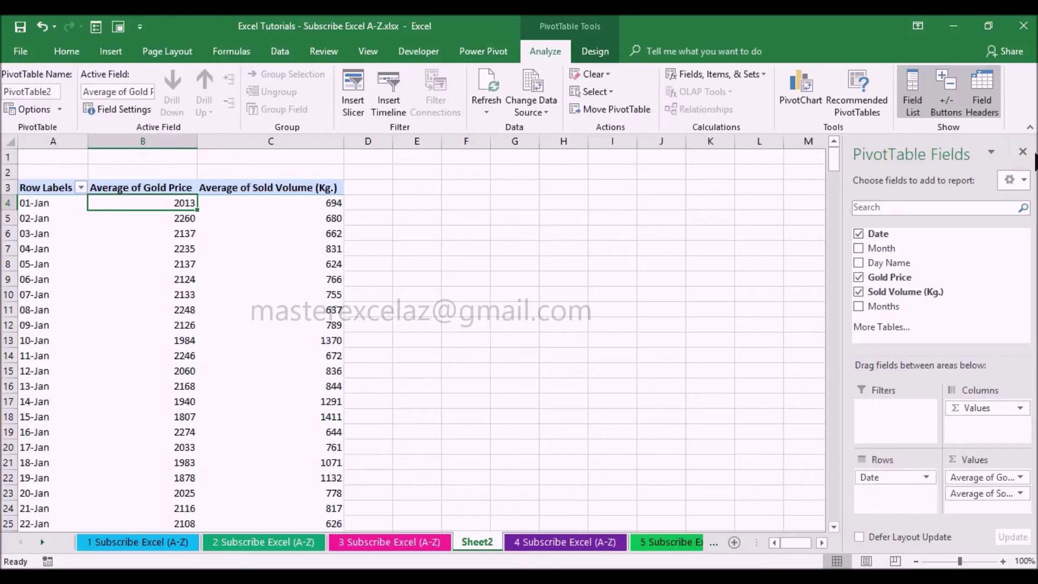
click(1022, 153)
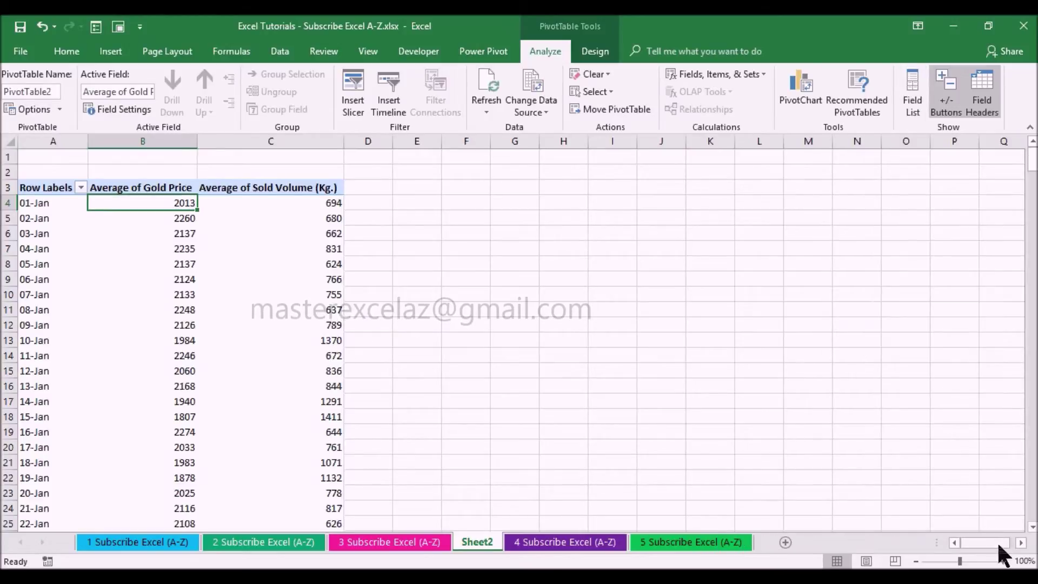
click(1003, 561)
click(1003, 561)
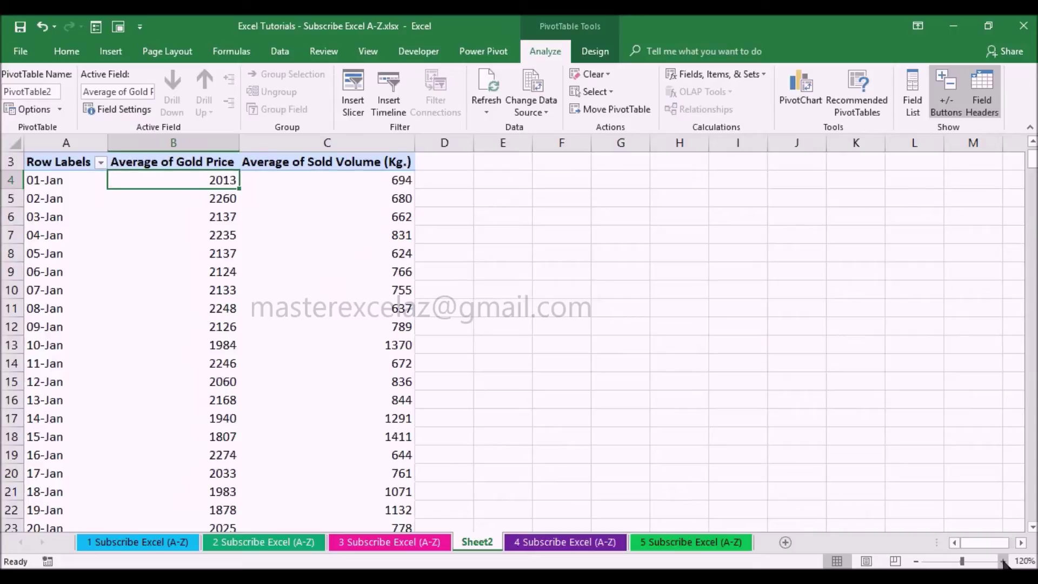
click(1033, 141)
click(1032, 142)
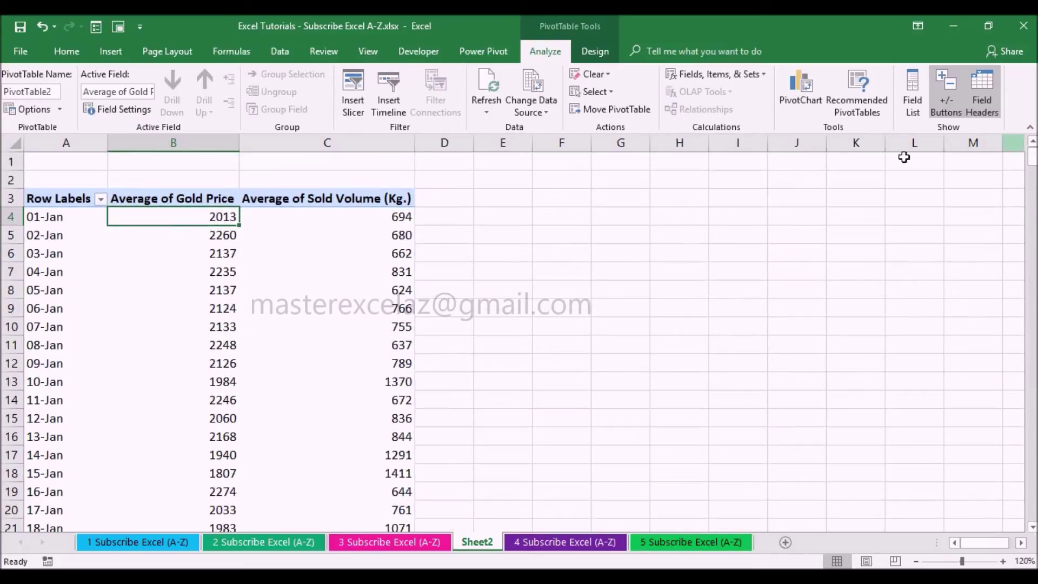
Select the Average of Gold Price values from B4 down to the Grand Total
click(54, 218)
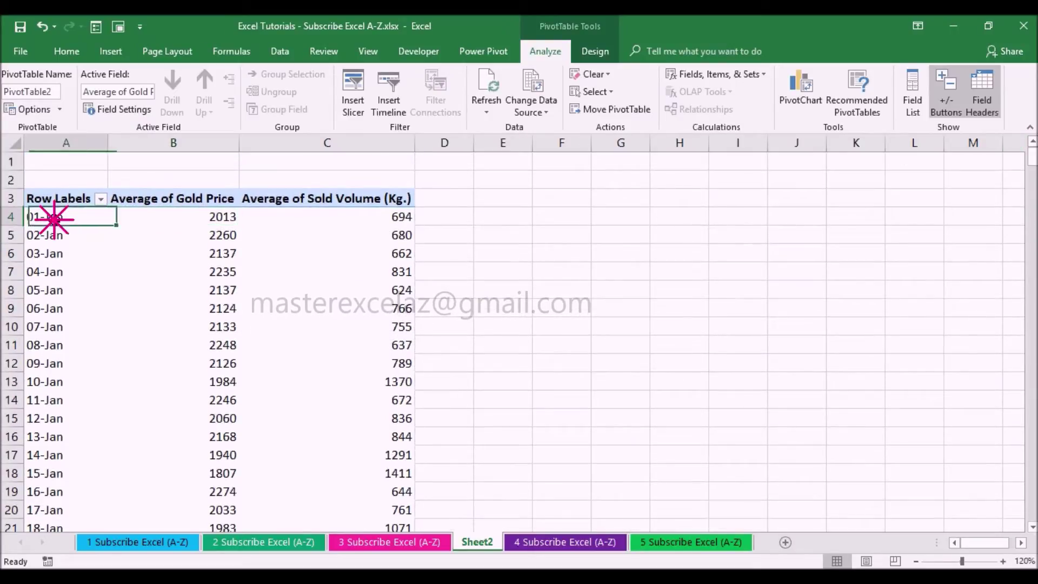
click(226, 216)
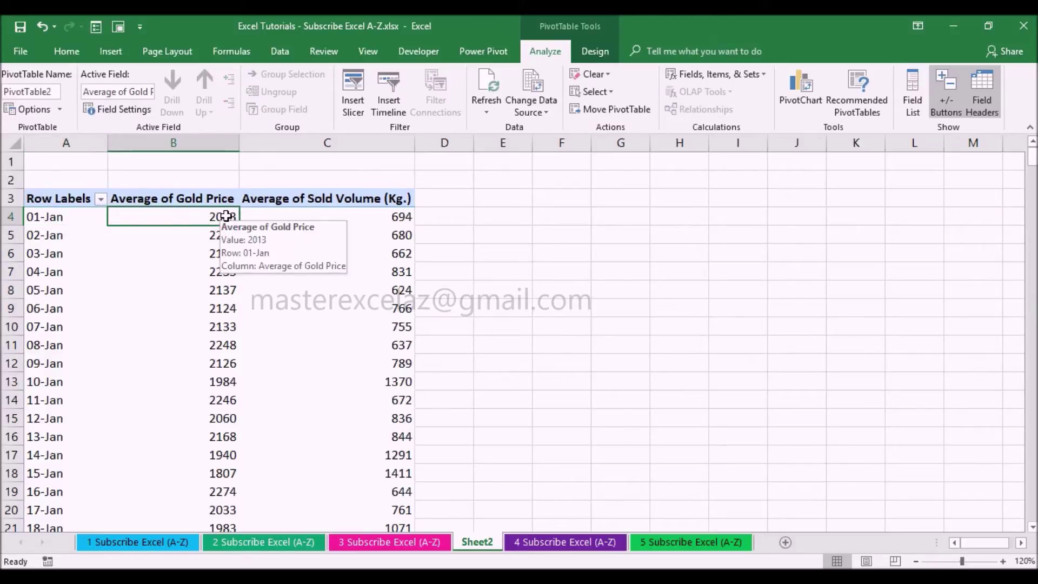
key(ctrl+shift+Down)
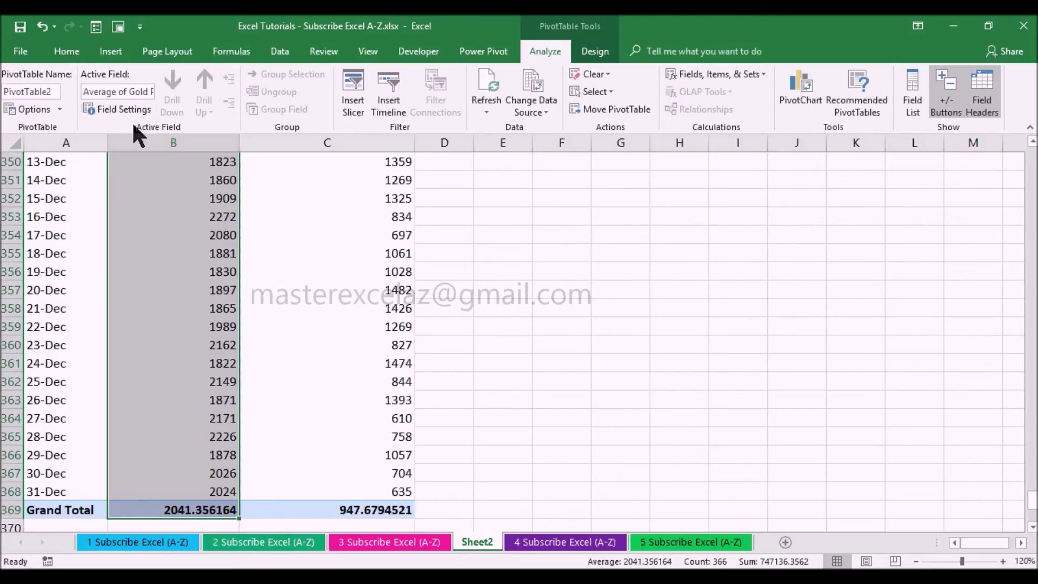
Format the Average of Gold Price values as $ English (United States) accounting with no decimals
click(81, 52)
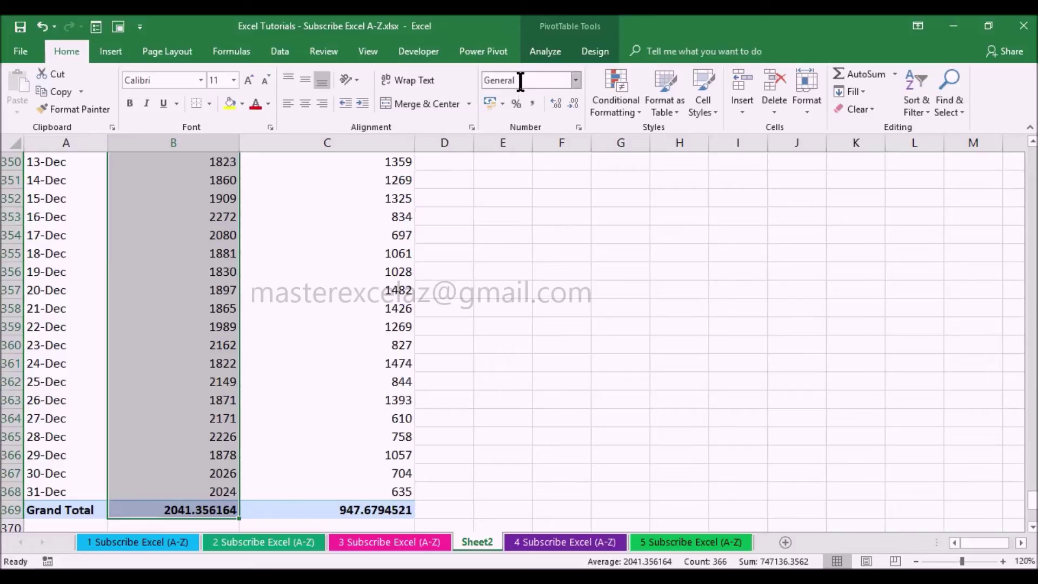
click(501, 100)
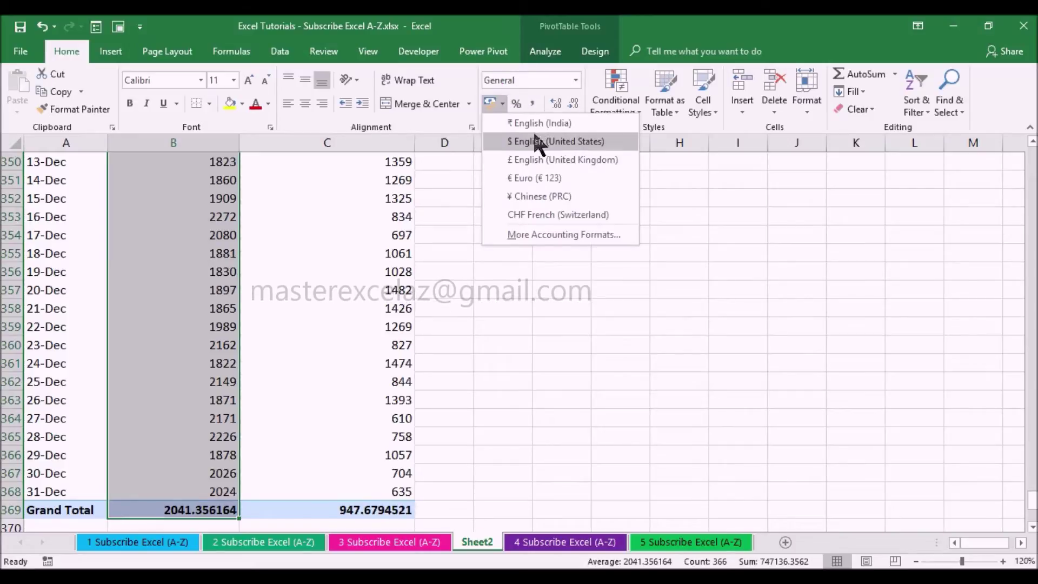
click(547, 142)
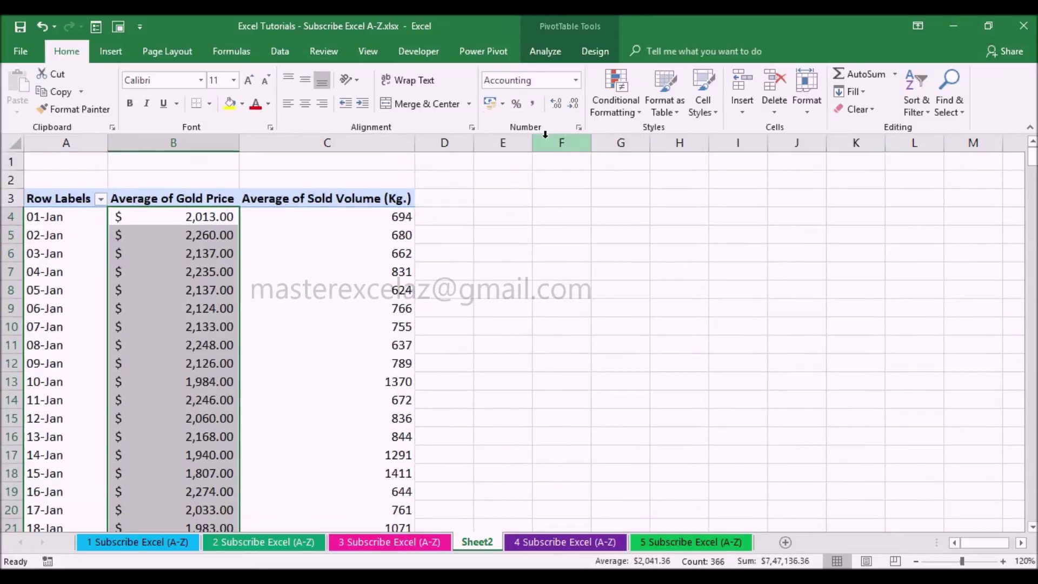
double_click(574, 104)
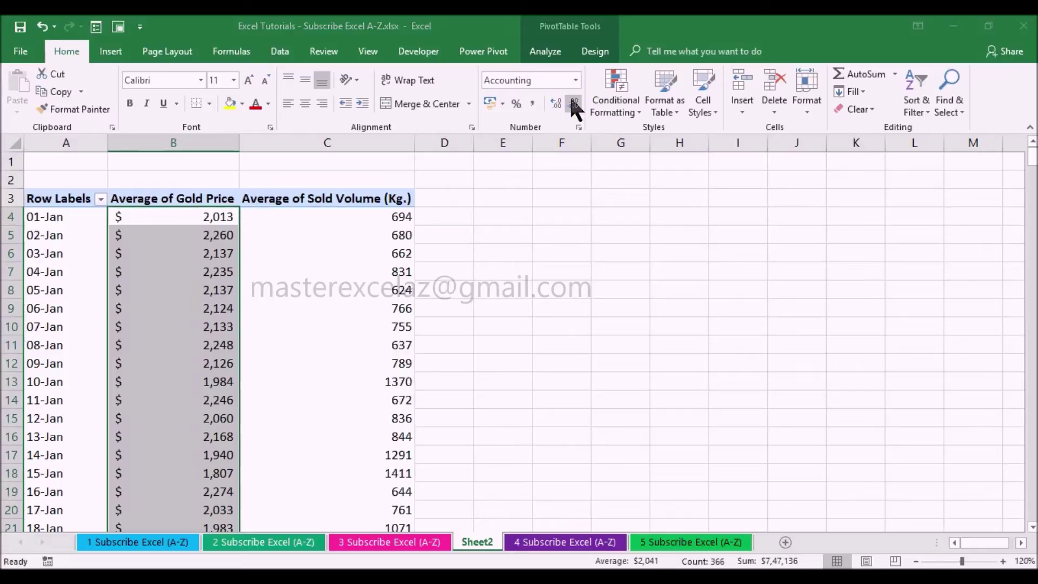
click(180, 200)
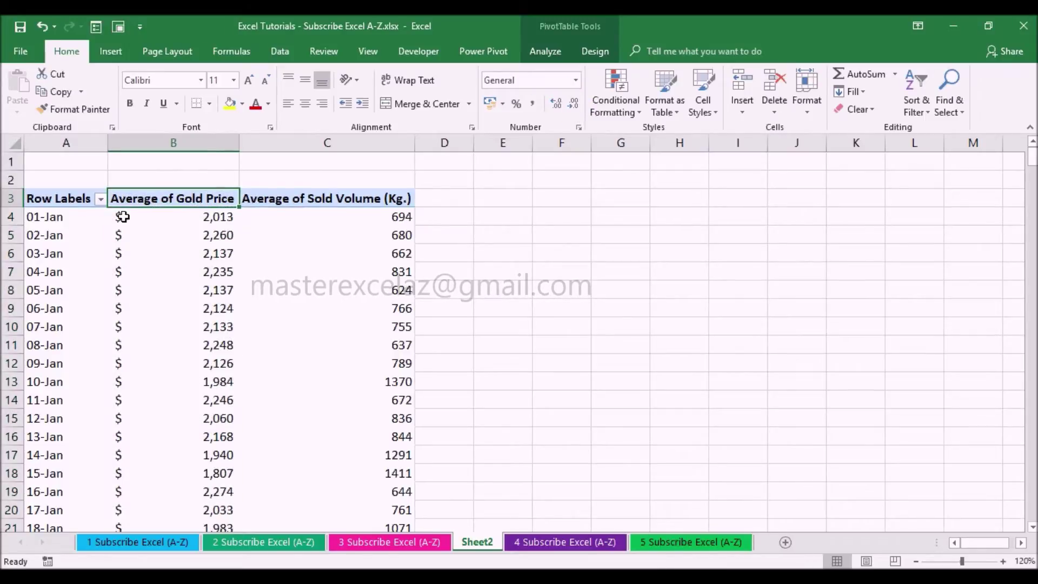
click(81, 217)
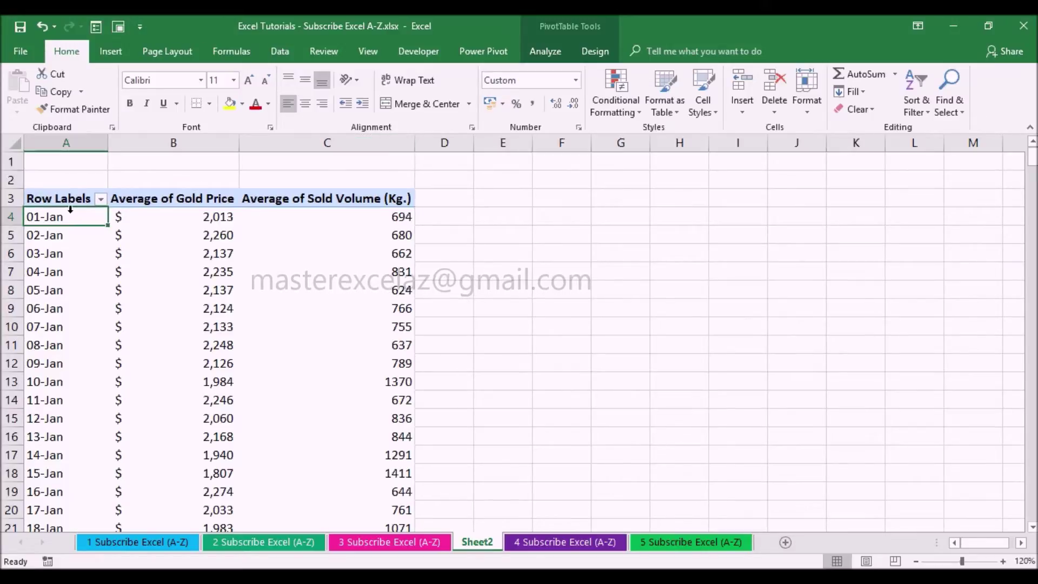
click(374, 57)
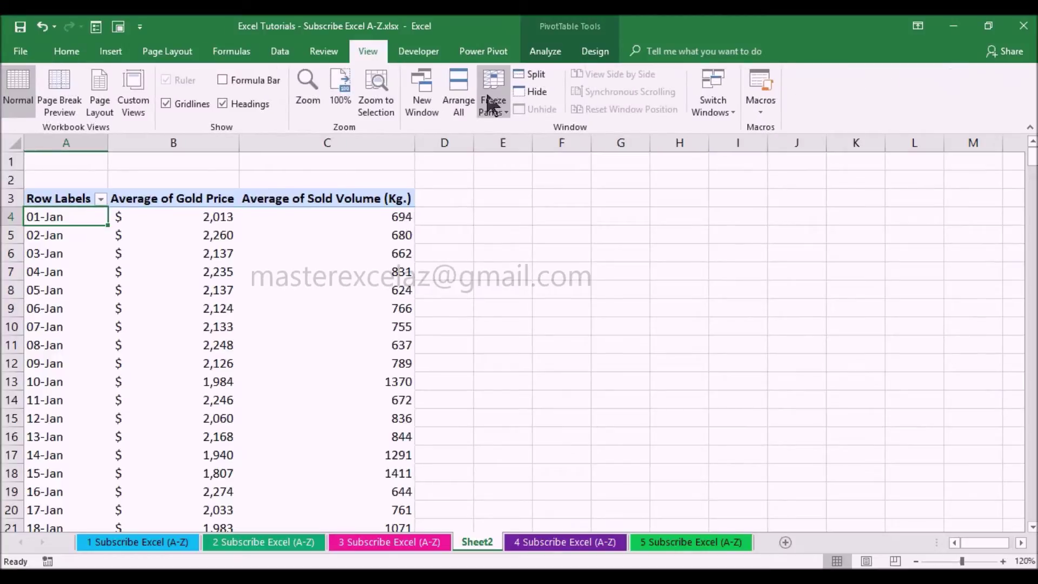
Freeze the rows above row 4 and open Insert Slicers to choose slicer fields
click(498, 108)
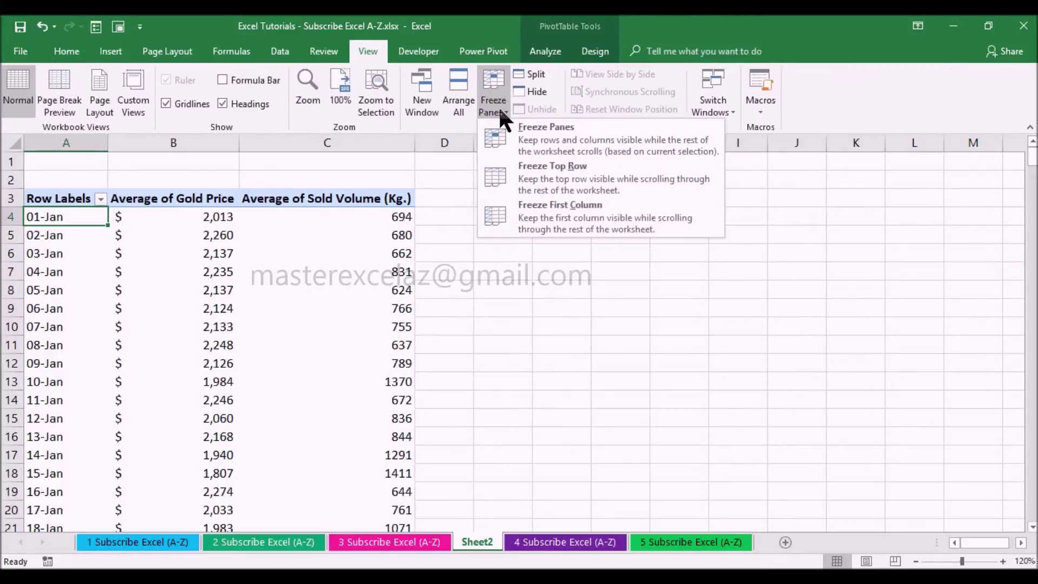
click(582, 149)
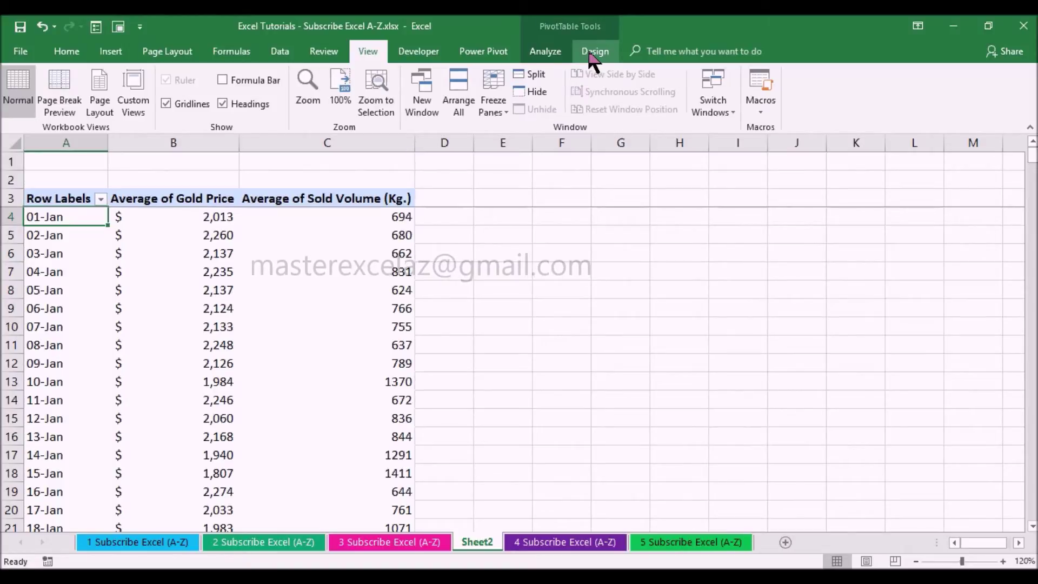
click(563, 54)
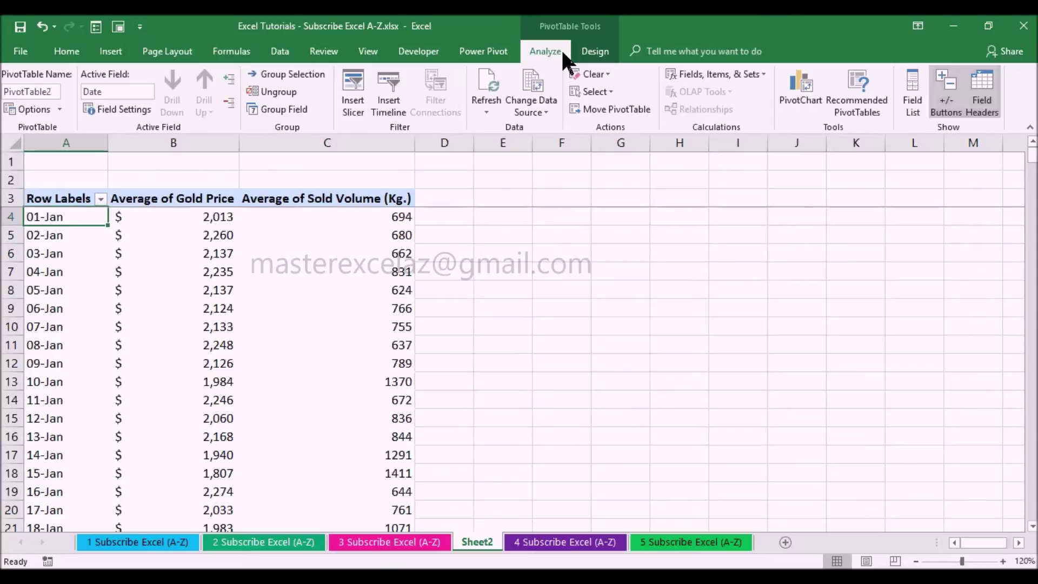
click(357, 106)
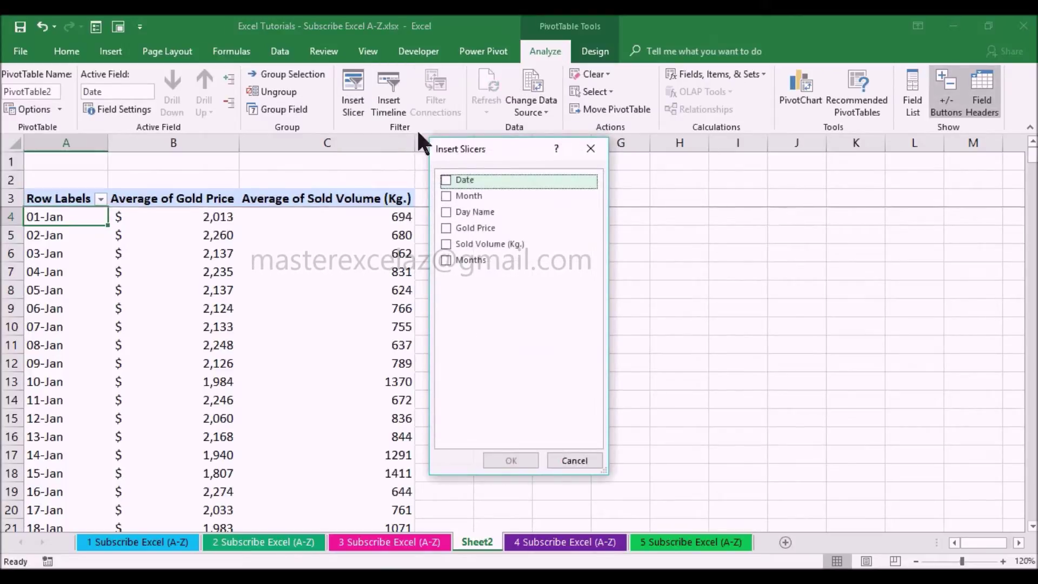
Insert Month and Day Name slicers and arrange them side by side right of the PivotTable
click(446, 212)
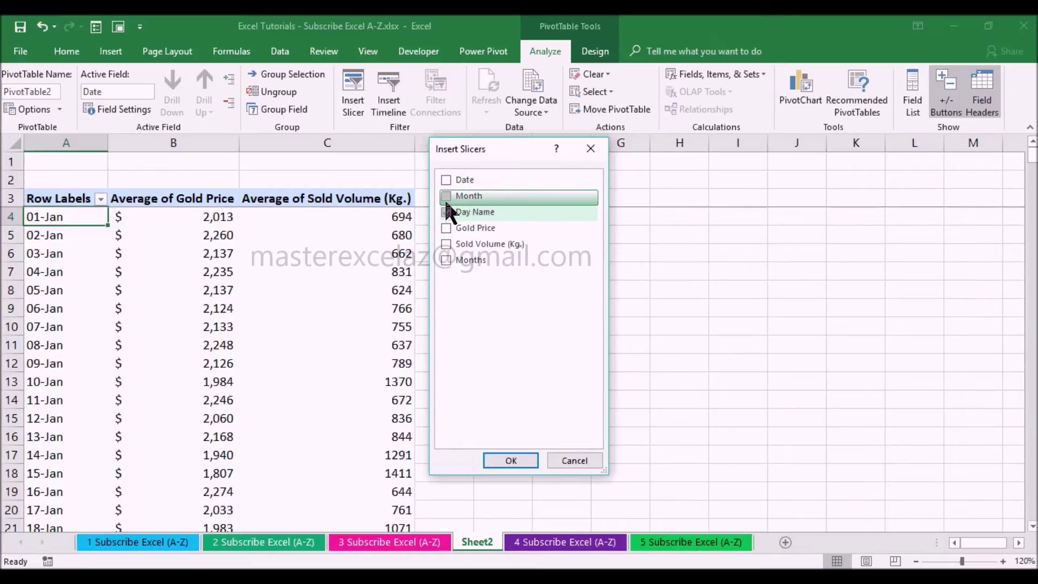
click(444, 197)
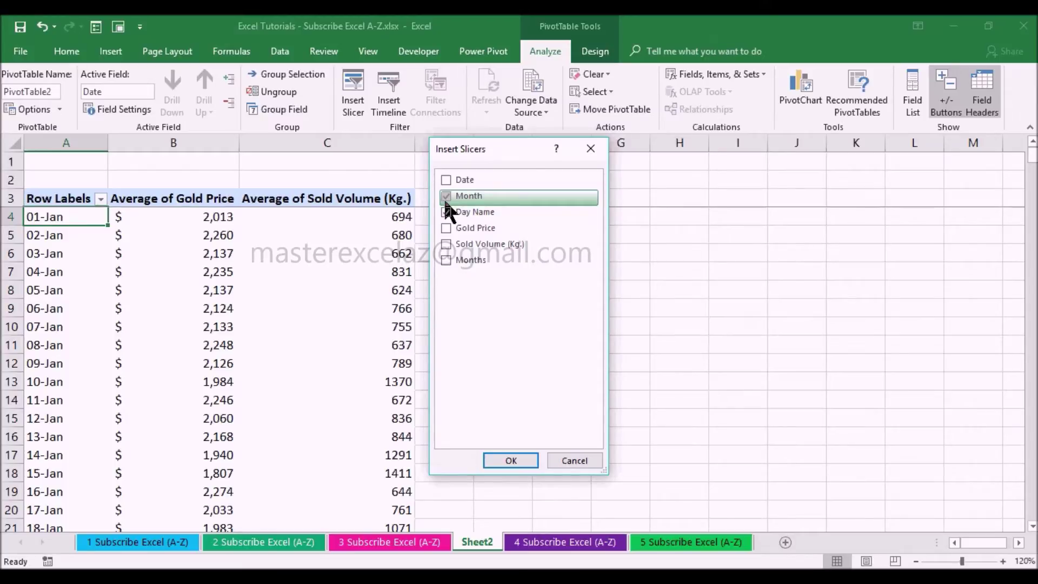
click(512, 460)
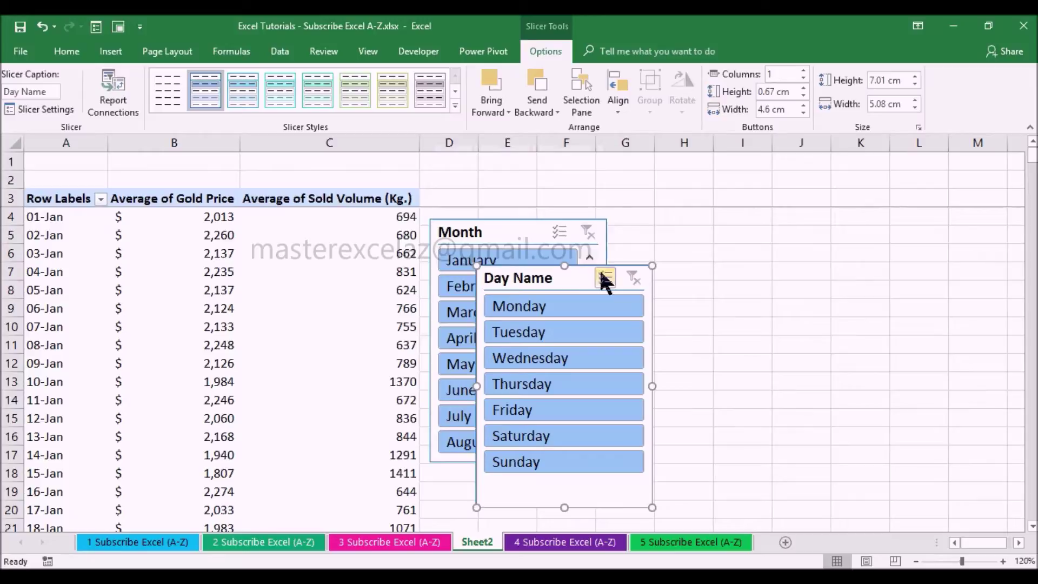
drag(580, 277, 737, 229)
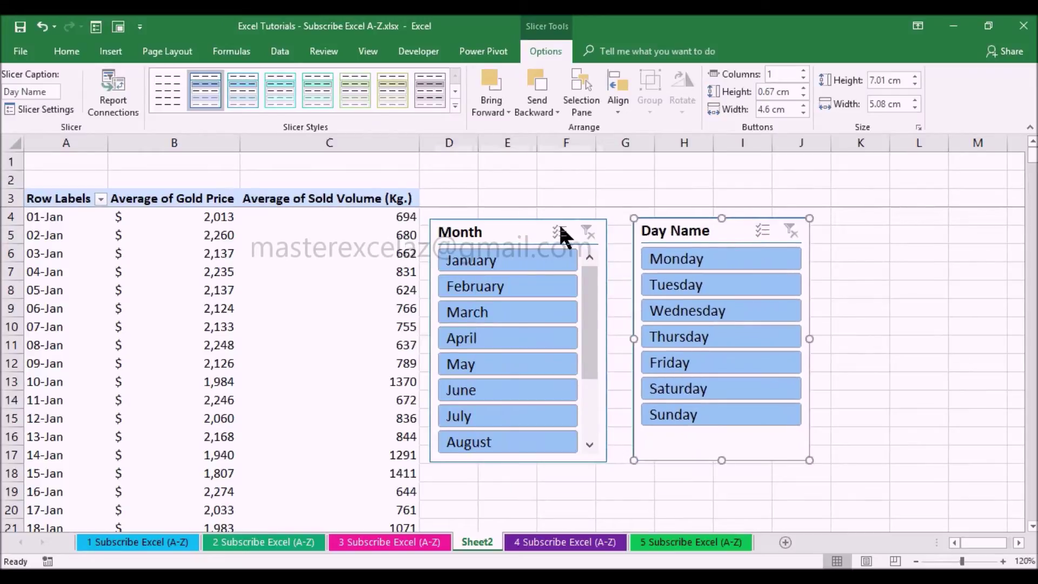
drag(490, 240, 503, 237)
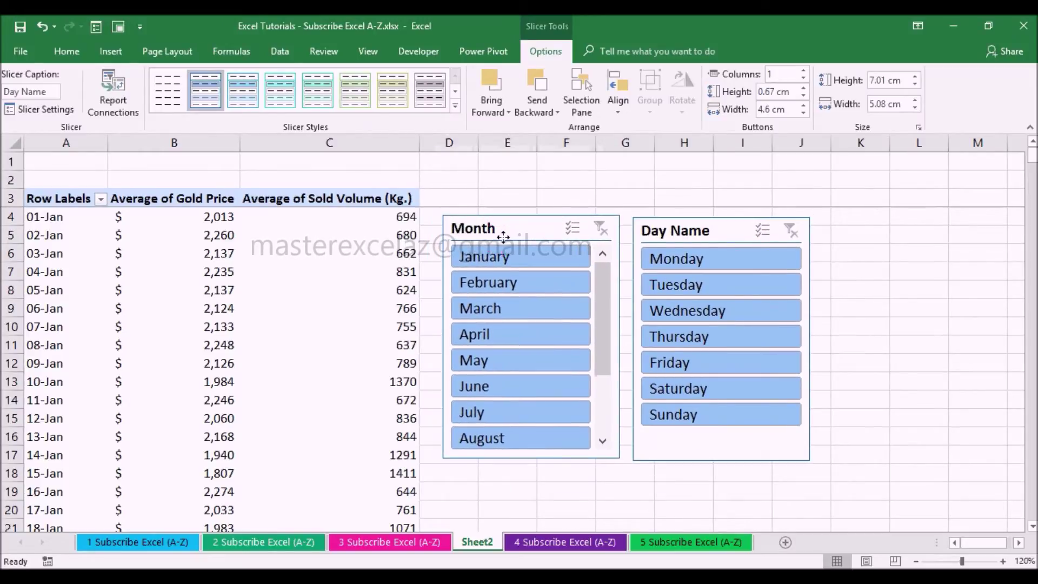
click(201, 218)
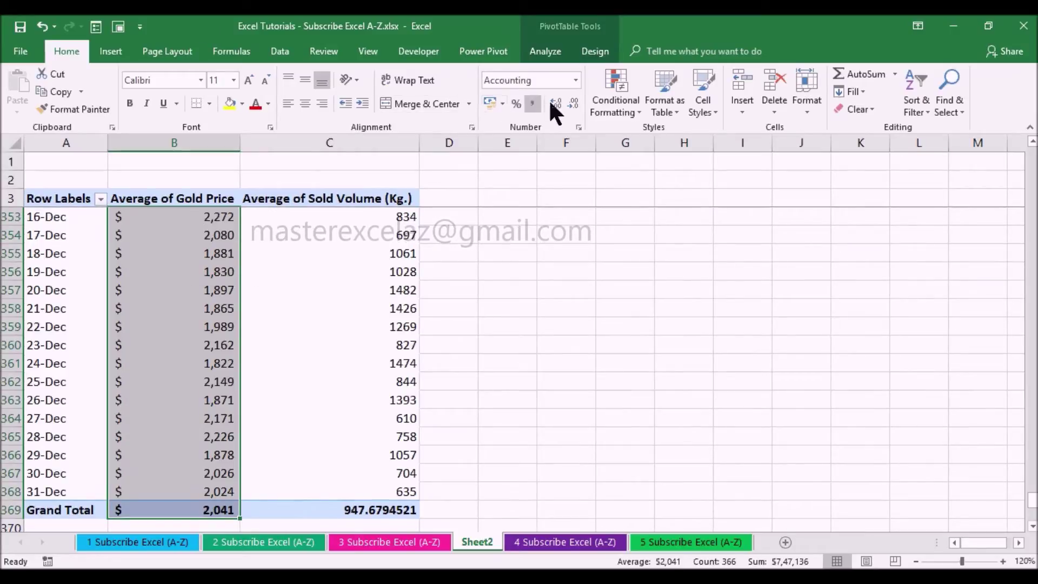
Apply a red-white colour scale to gold prices and green-white to Average of Sold Volume (Kg.)
click(611, 115)
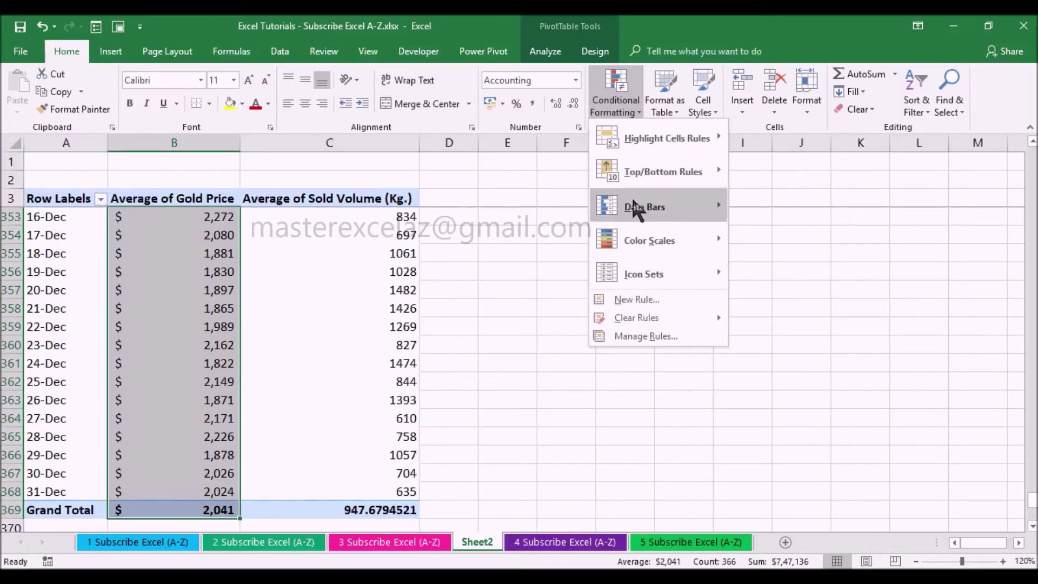
mouse_move(649, 240)
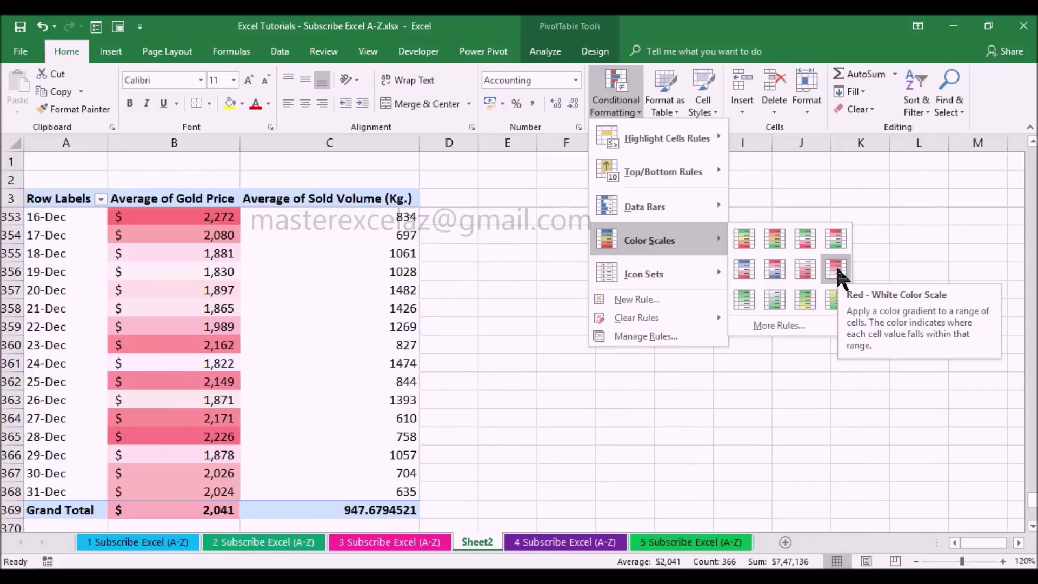
click(837, 267)
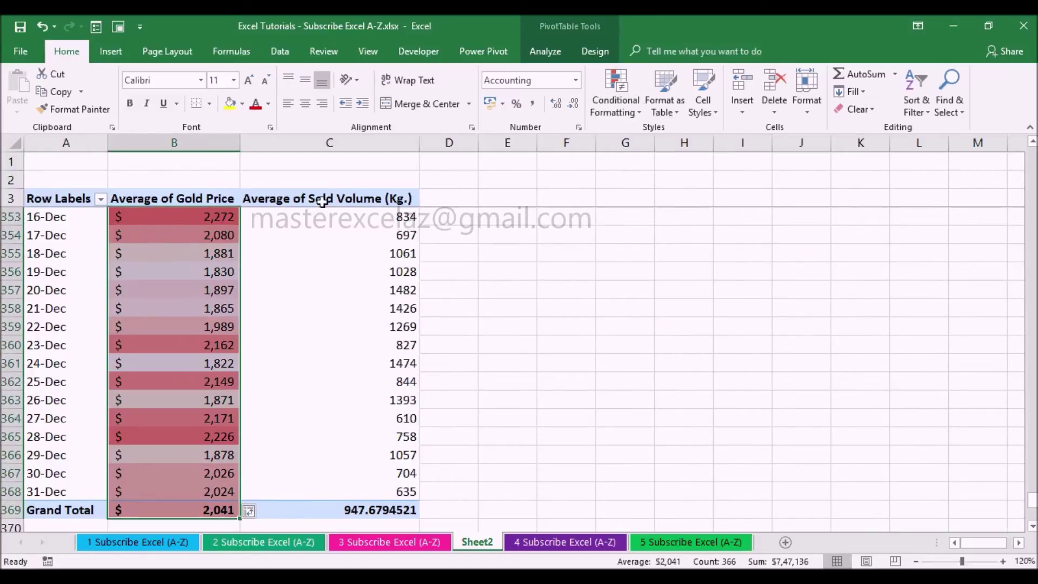
click(325, 200)
key(Down)
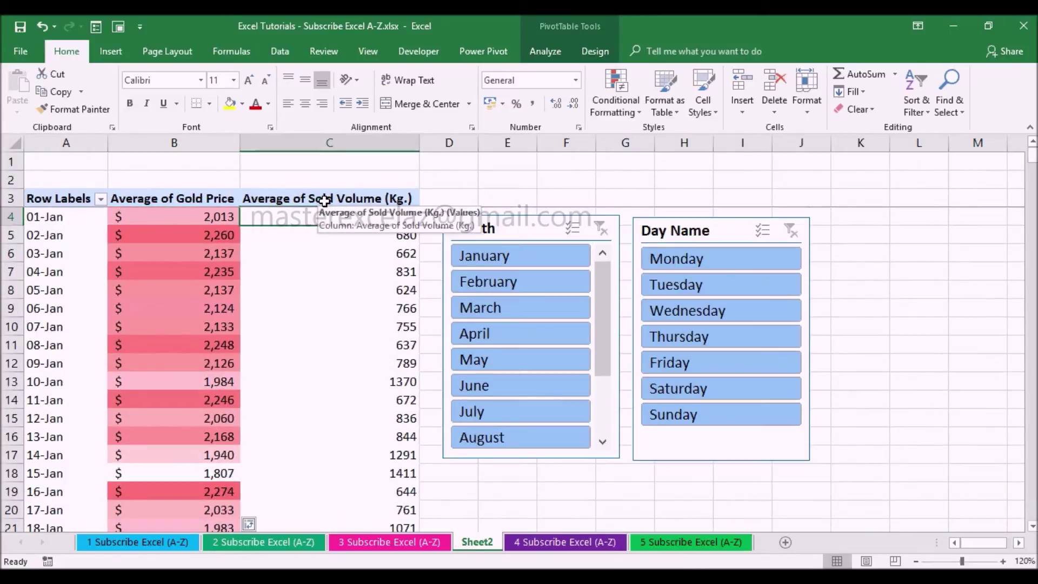
key(ctrl+shift+Down)
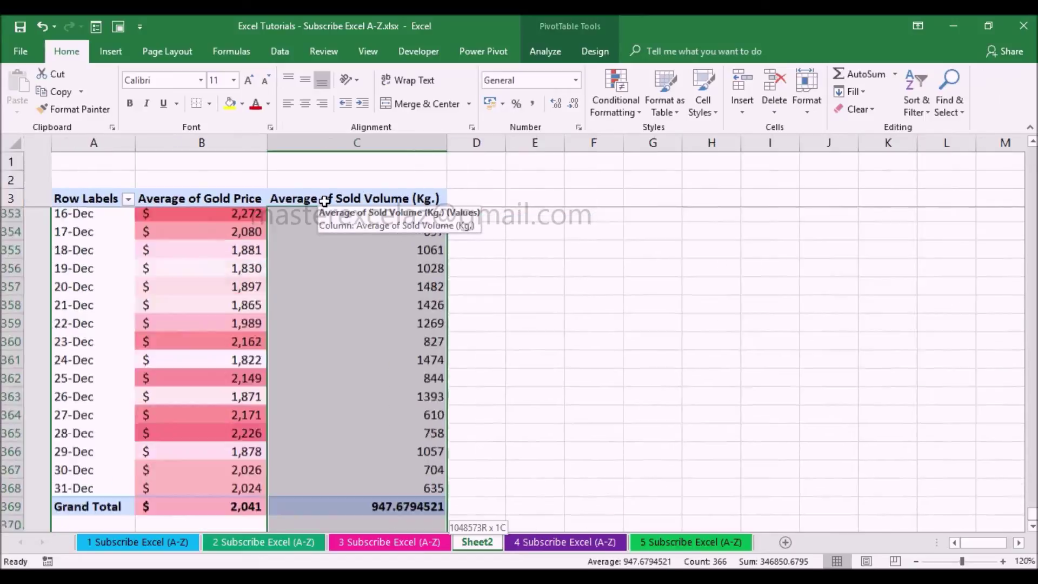
key(ctrl+shift+Down)
key(ctrl+shift+Up)
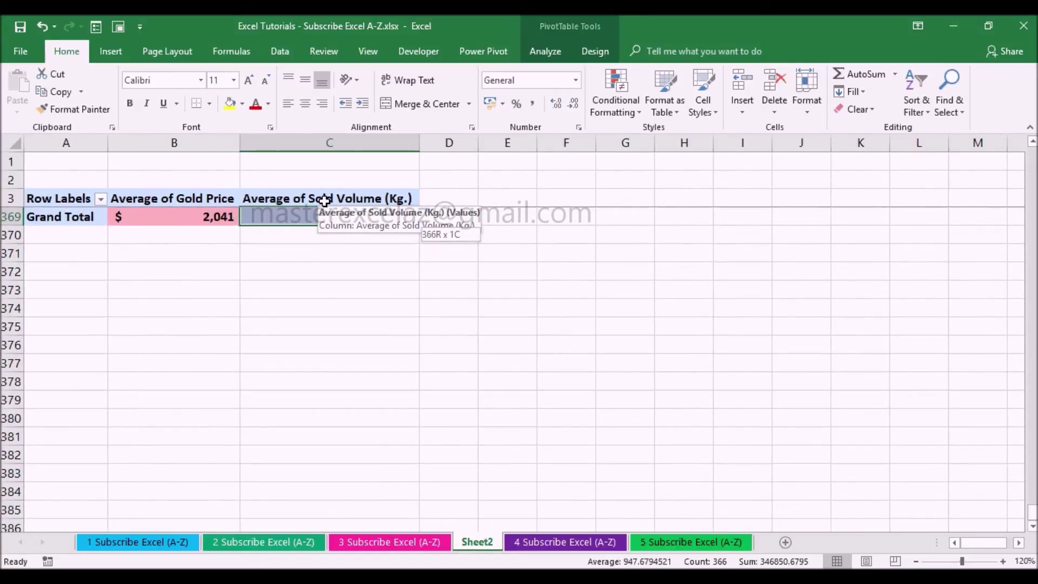
click(614, 111)
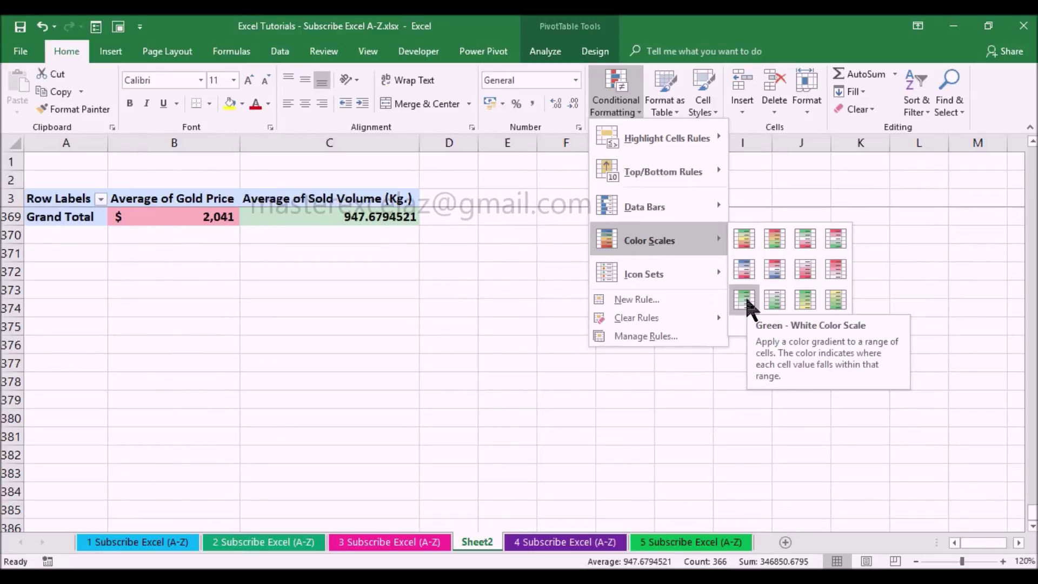
click(745, 299)
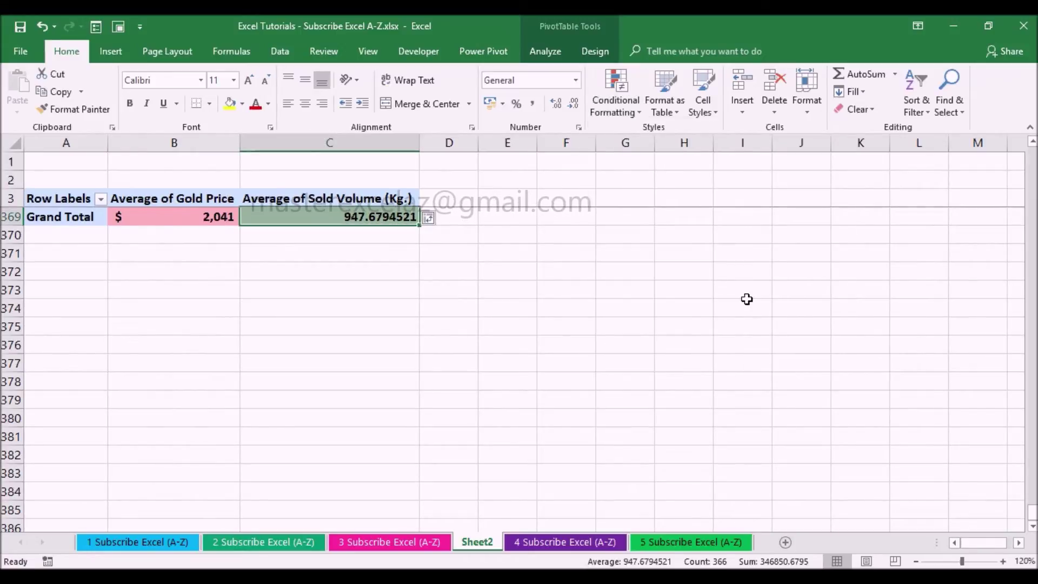
key(ctrl+Up)
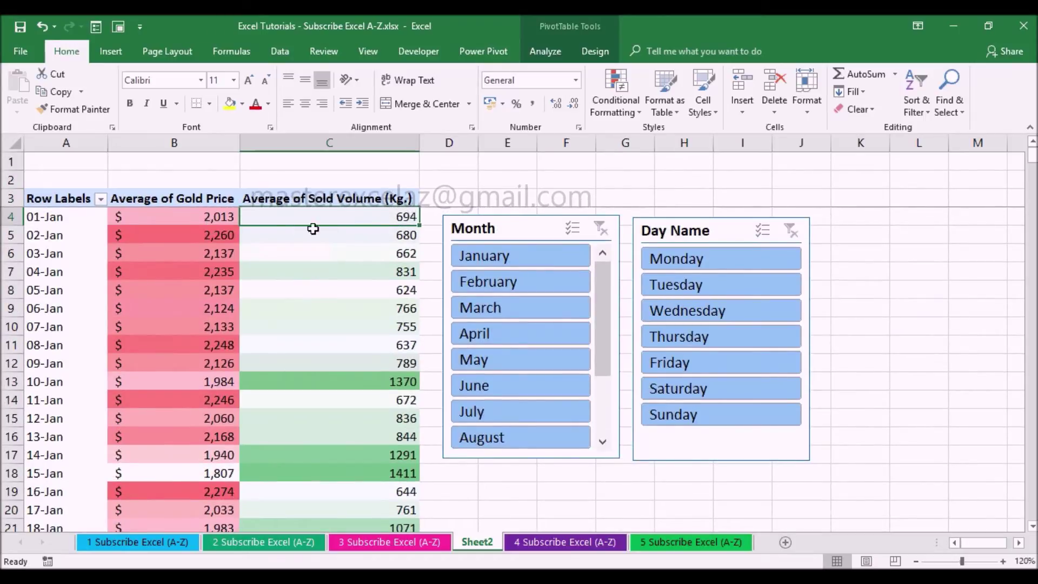
Check the 02-Jan and 10-Jan gold price and sold volume values
click(208, 234)
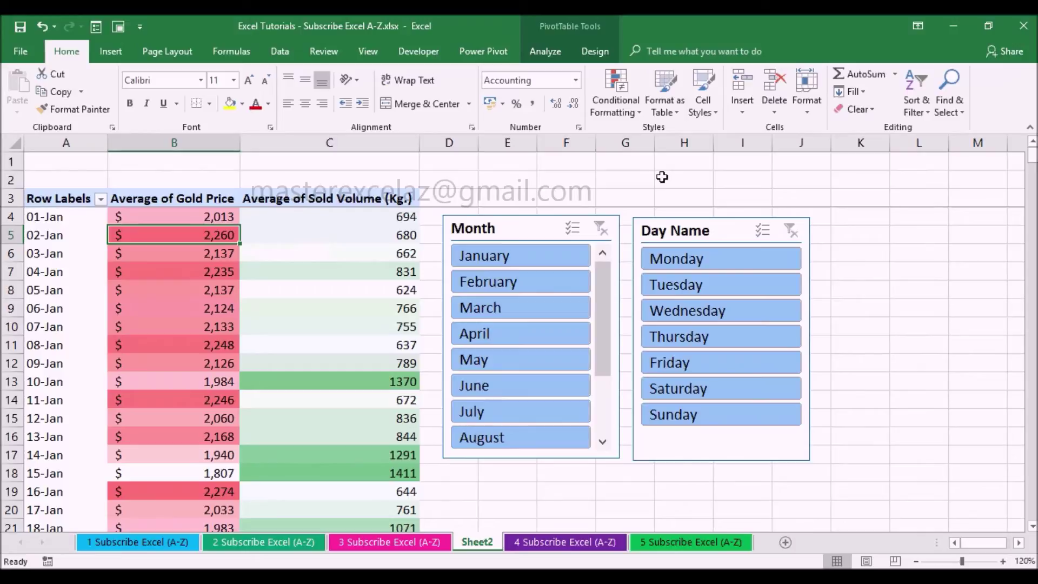
click(386, 237)
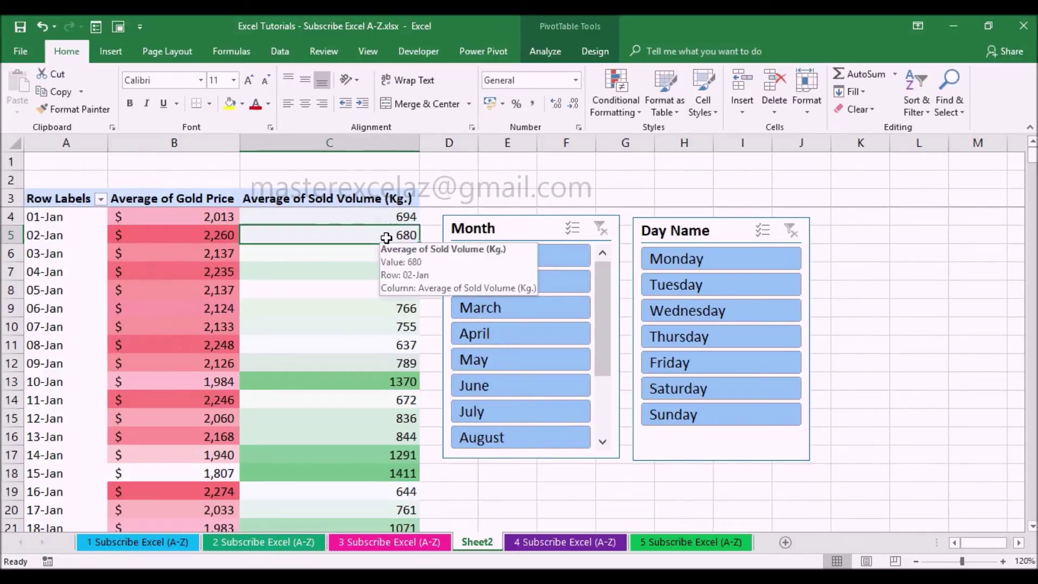
click(218, 382)
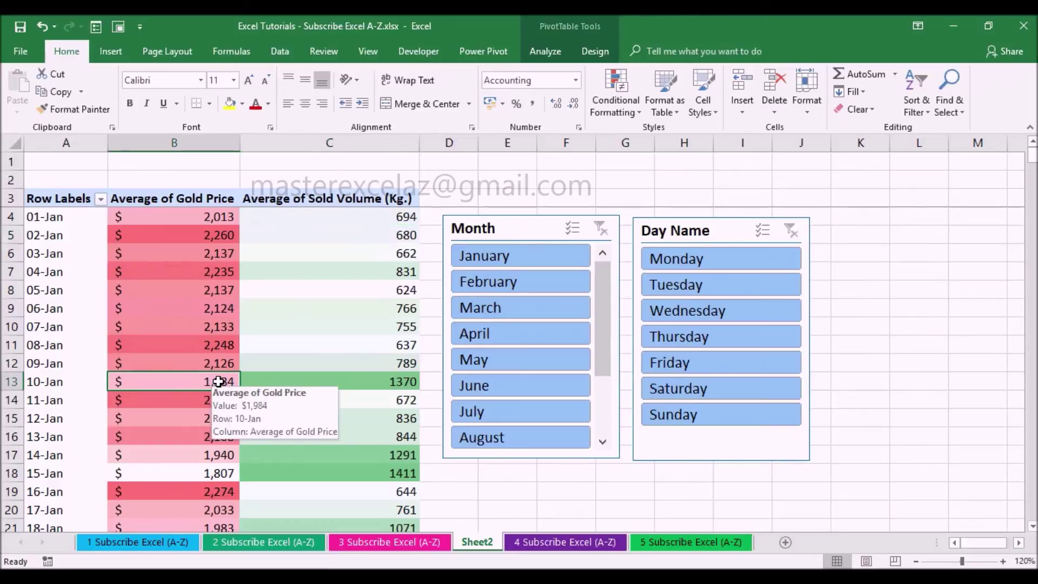
click(396, 383)
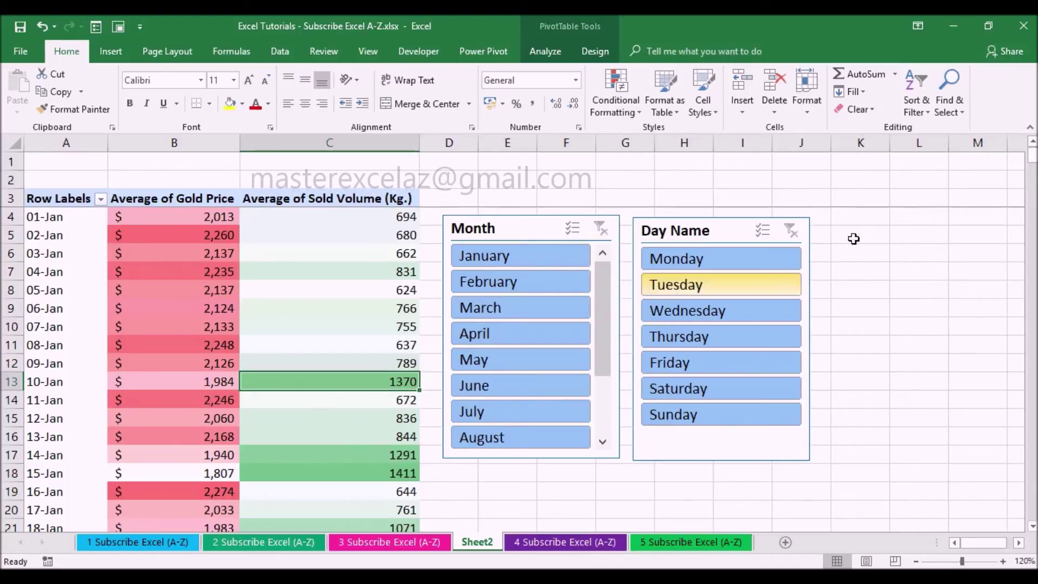
mouse_move(1035, 163)
mouse_down()
mouse_move(1029, 501)
mouse_move(1029, 149)
mouse_up()
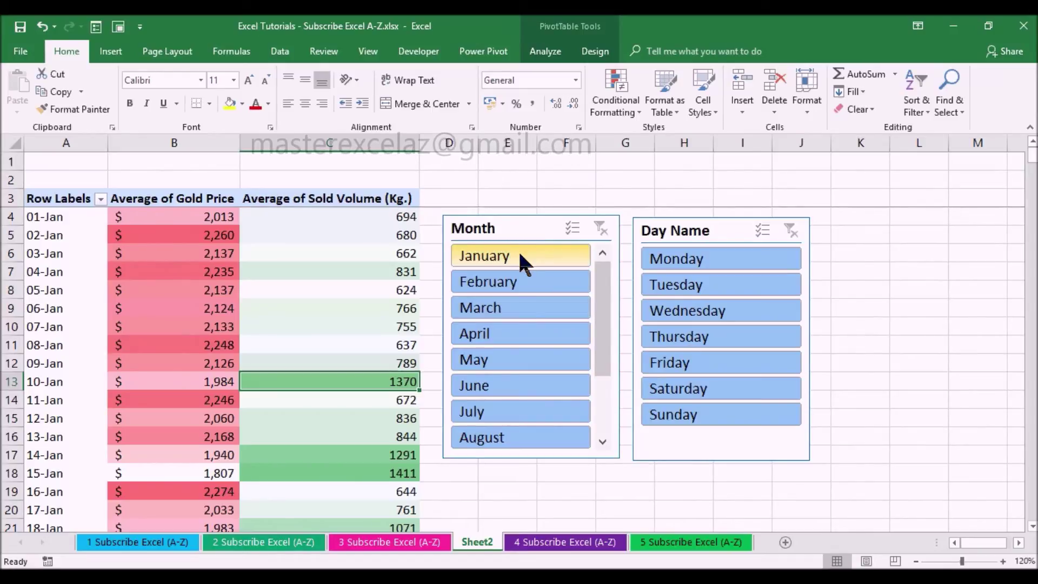
Filter the pivot to January with the Month slicer and check the 14-Jan and 15-Jan values
click(520, 255)
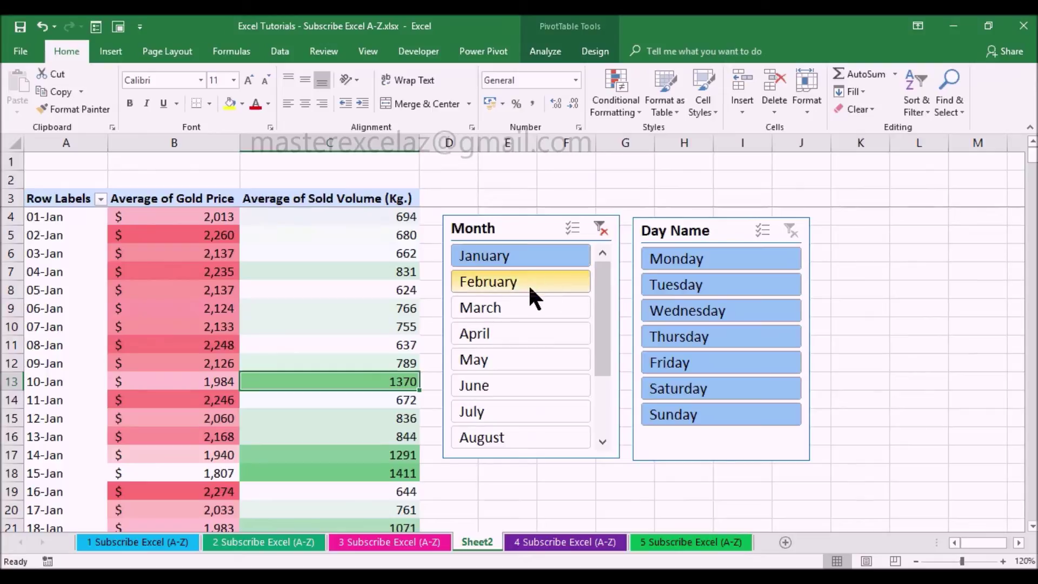
mouse_move(1032, 158)
mouse_down()
mouse_move(1032, 172)
mouse_move(1029, 146)
mouse_up()
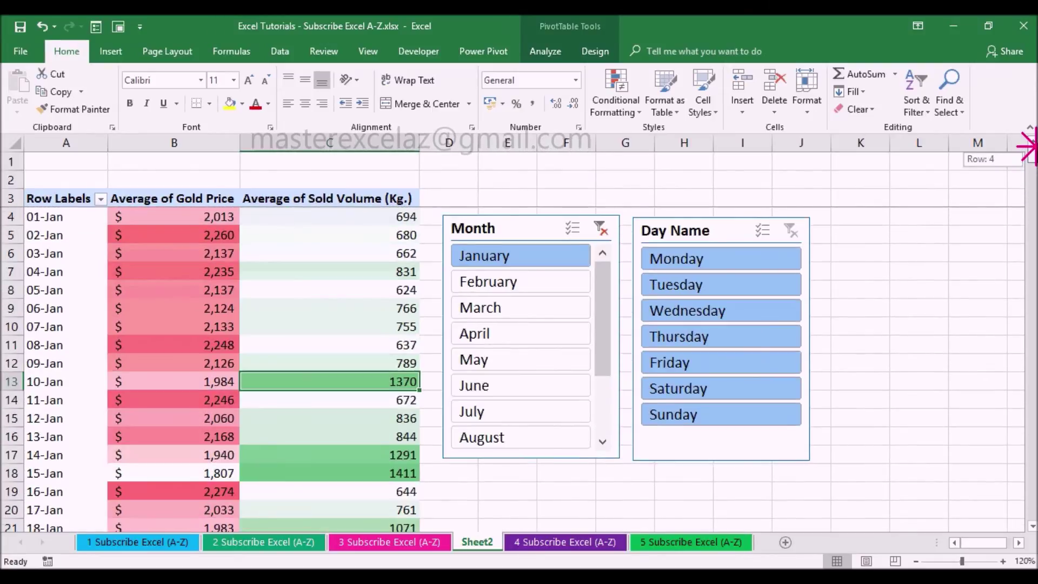
click(216, 457)
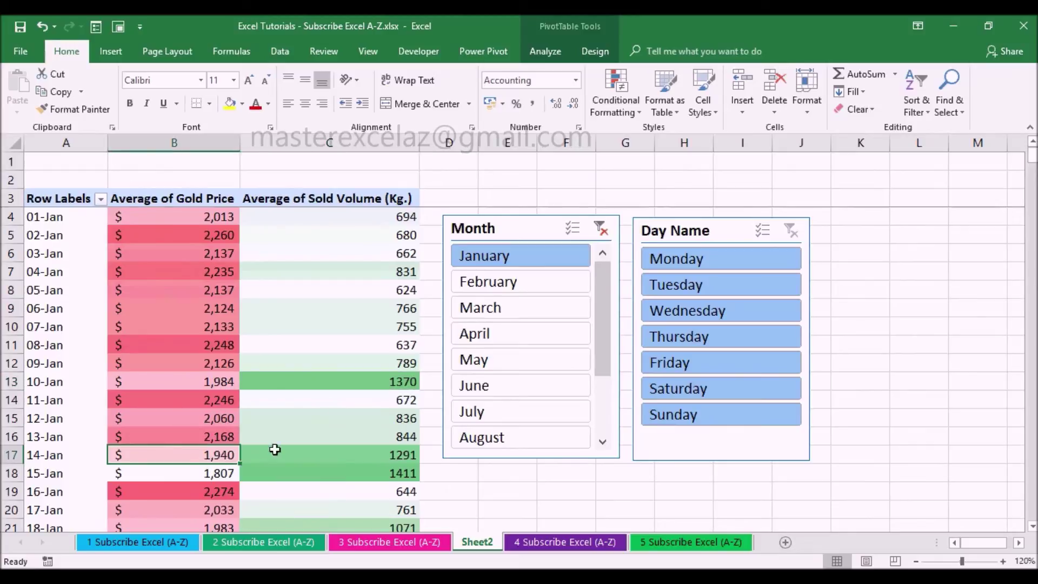
click(313, 454)
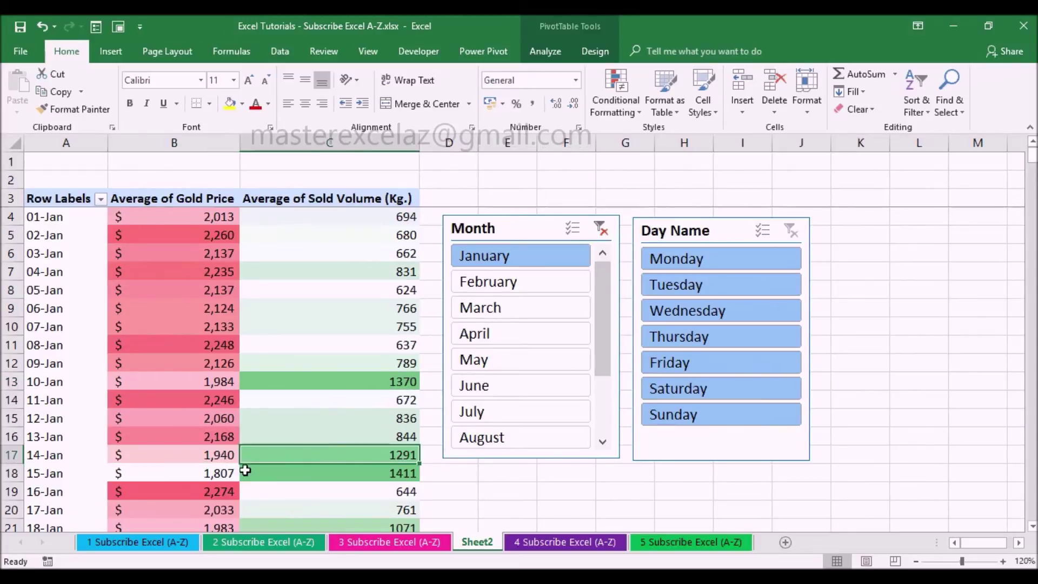
click(216, 472)
click(347, 471)
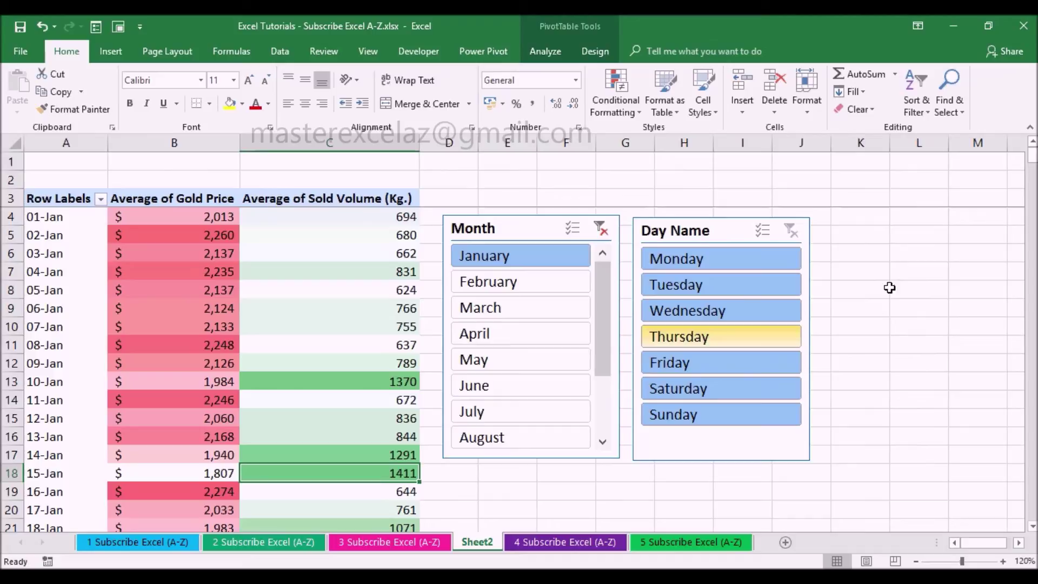
Review the 30-Jan and 31-Jan gold price and sold volume values
drag(1035, 171, 1036, 191)
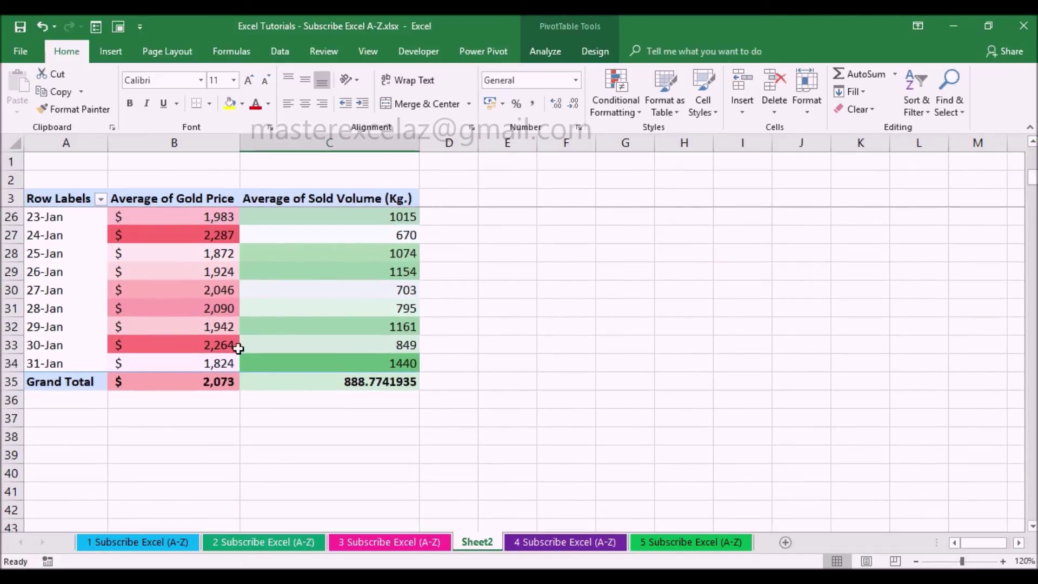
click(219, 364)
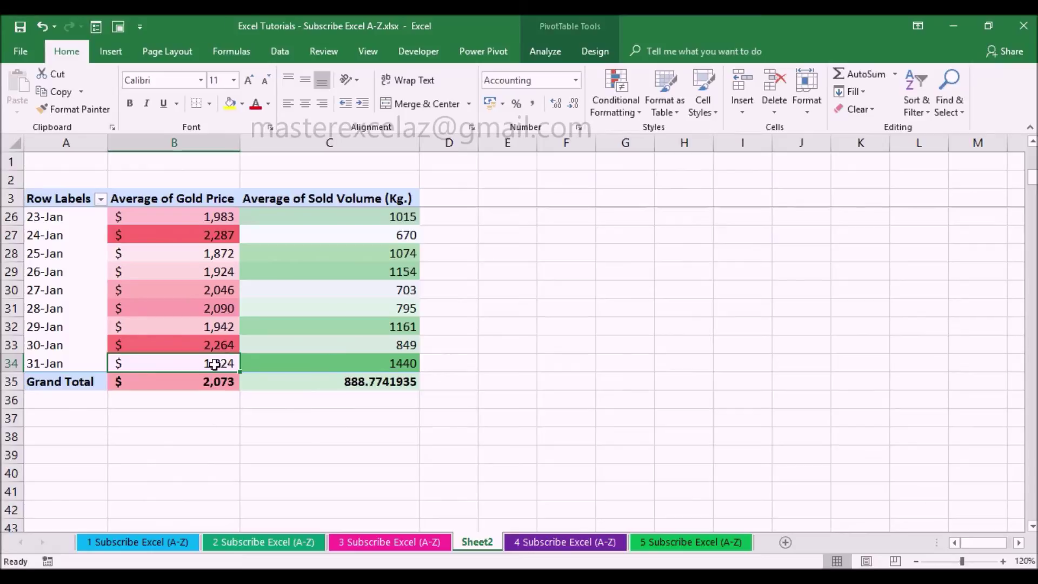
click(386, 364)
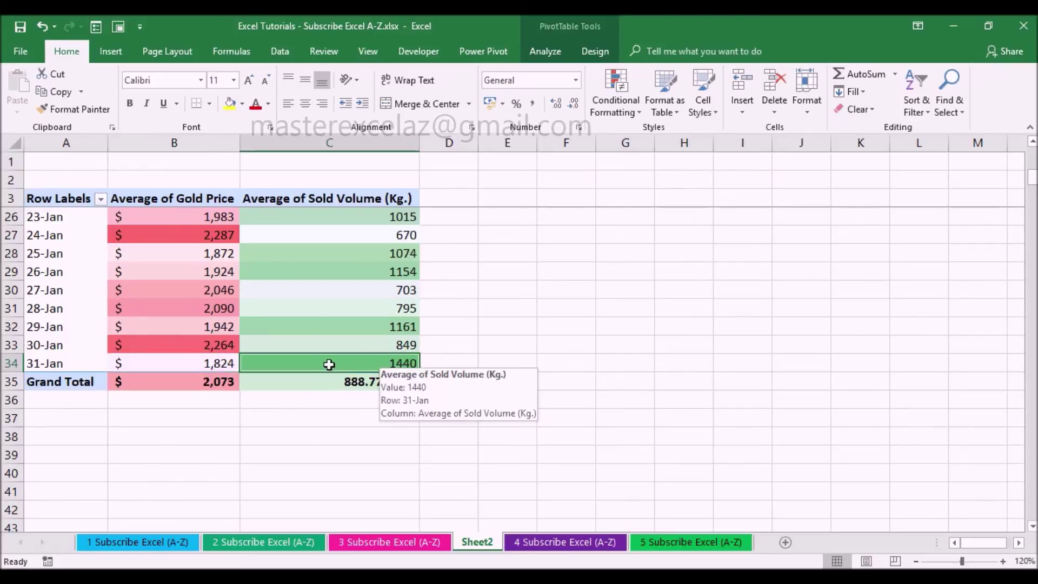
click(213, 346)
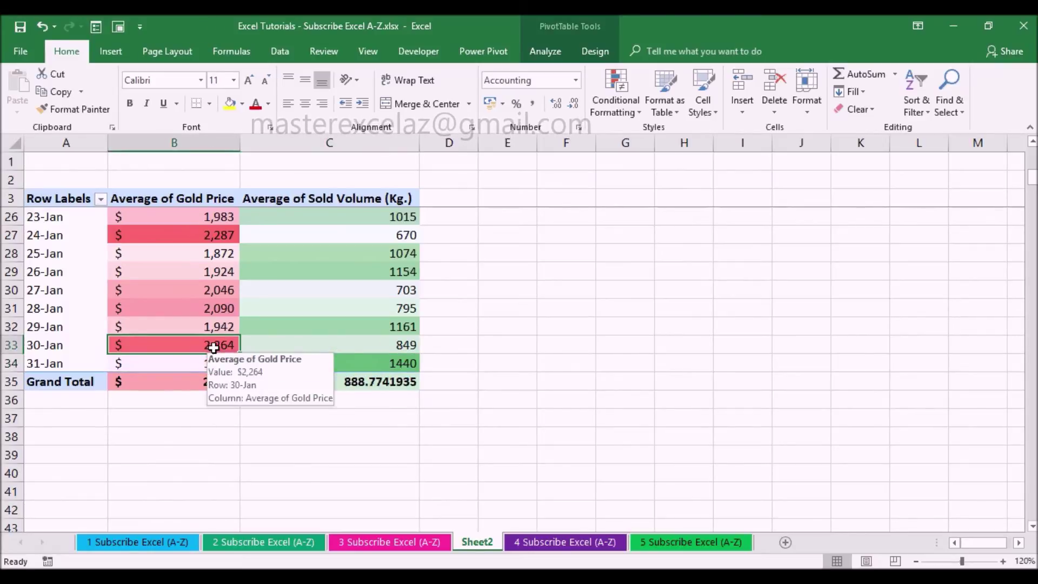
click(383, 342)
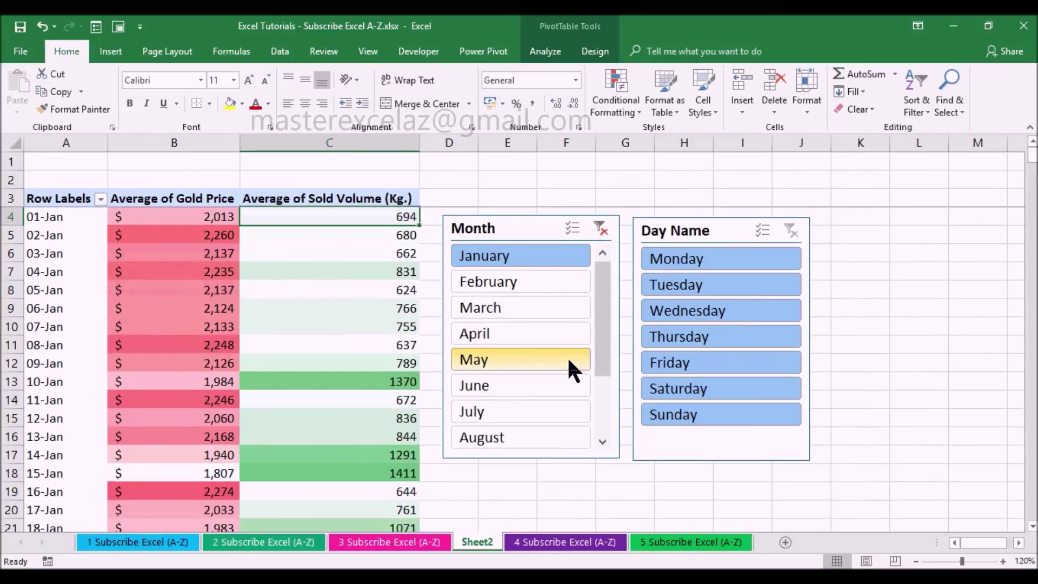
Filter to March, then May, and check the 05-May and 13-May values
click(538, 312)
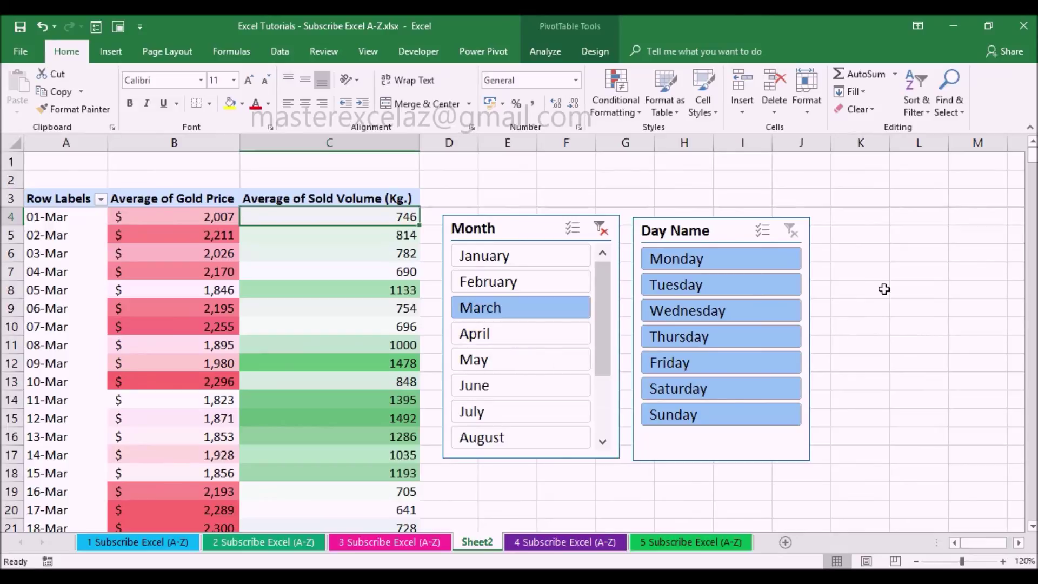
mouse_move(1033, 169)
mouse_down()
mouse_move(1026, 177)
mouse_move(1030, 160)
mouse_up()
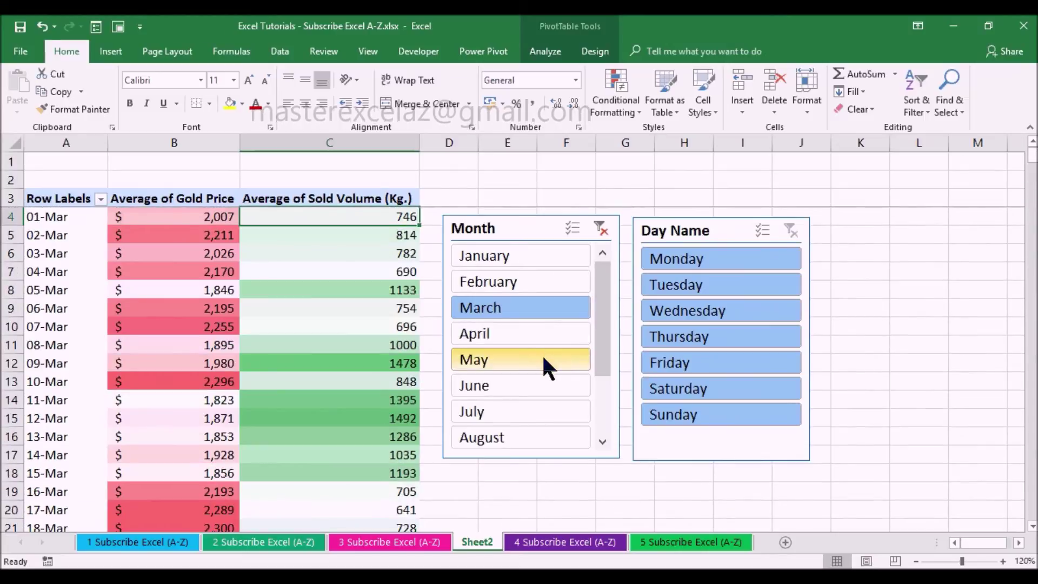
click(547, 362)
click(220, 292)
click(333, 287)
click(220, 436)
click(346, 435)
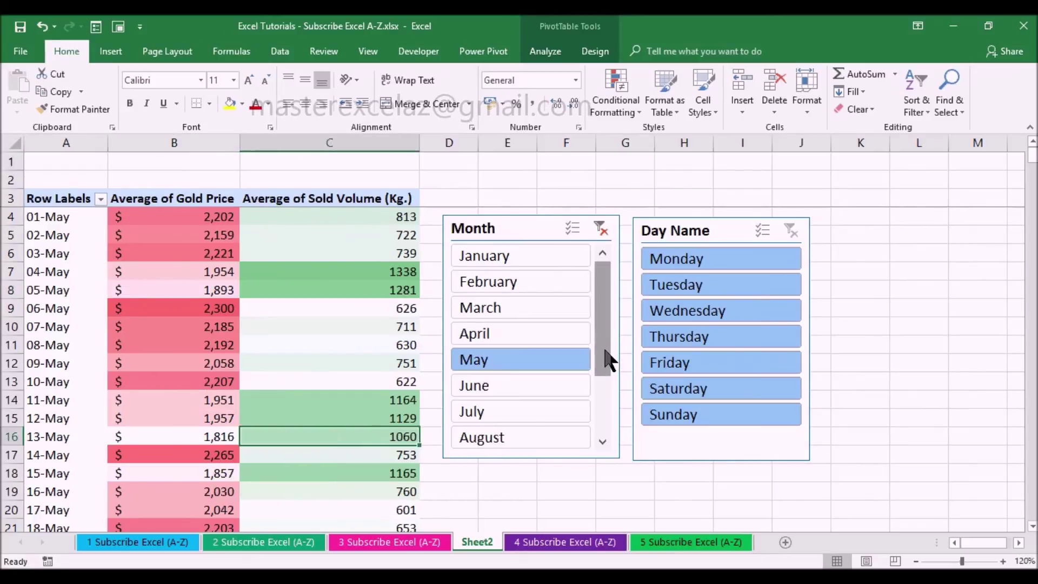
Switch the Month slicer to August and check the 07-Aug and 08-Aug values
drag(602, 346, 602, 388)
click(545, 383)
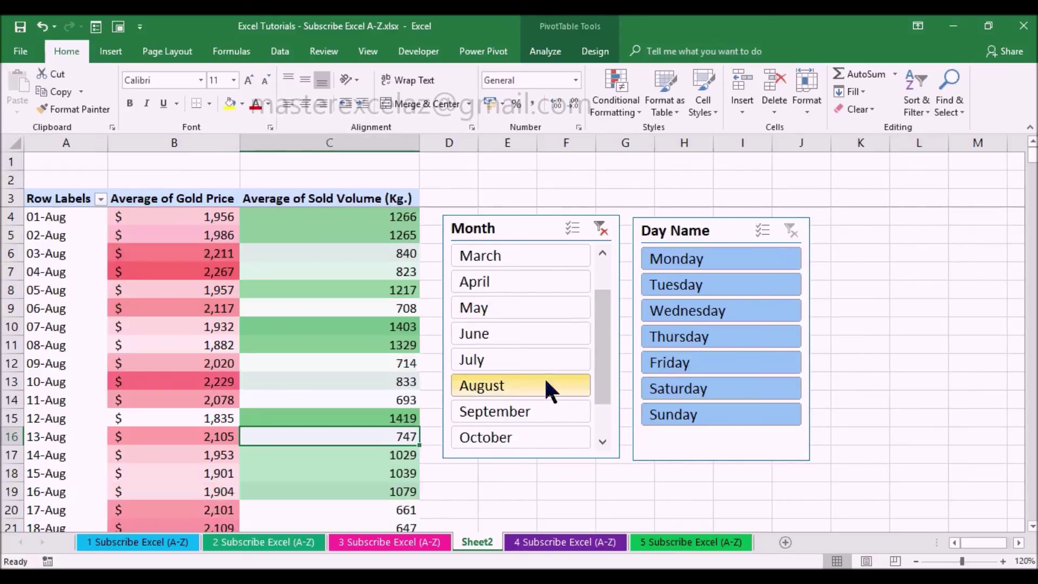
click(211, 327)
click(341, 326)
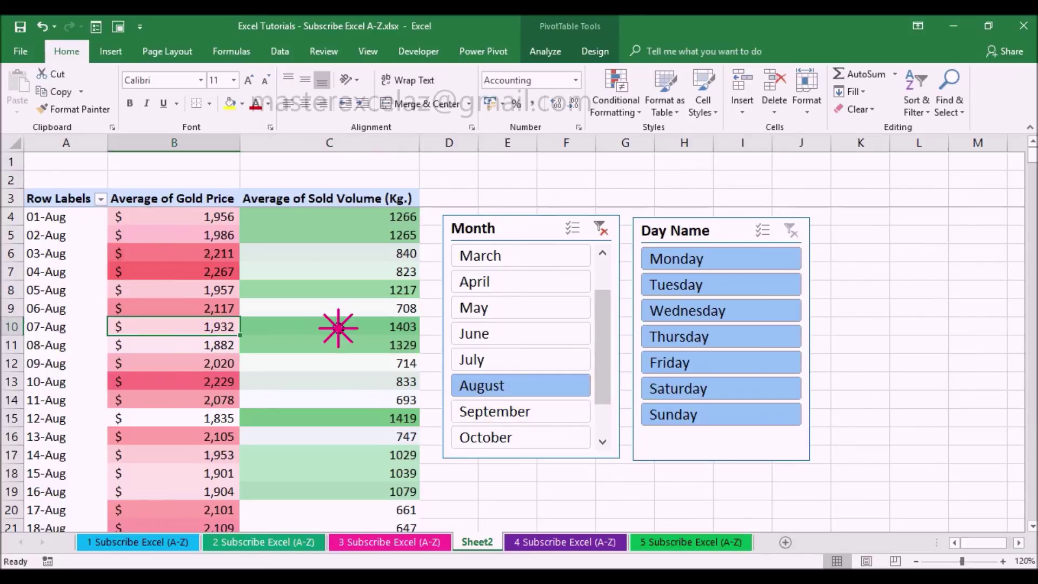
click(208, 352)
click(334, 340)
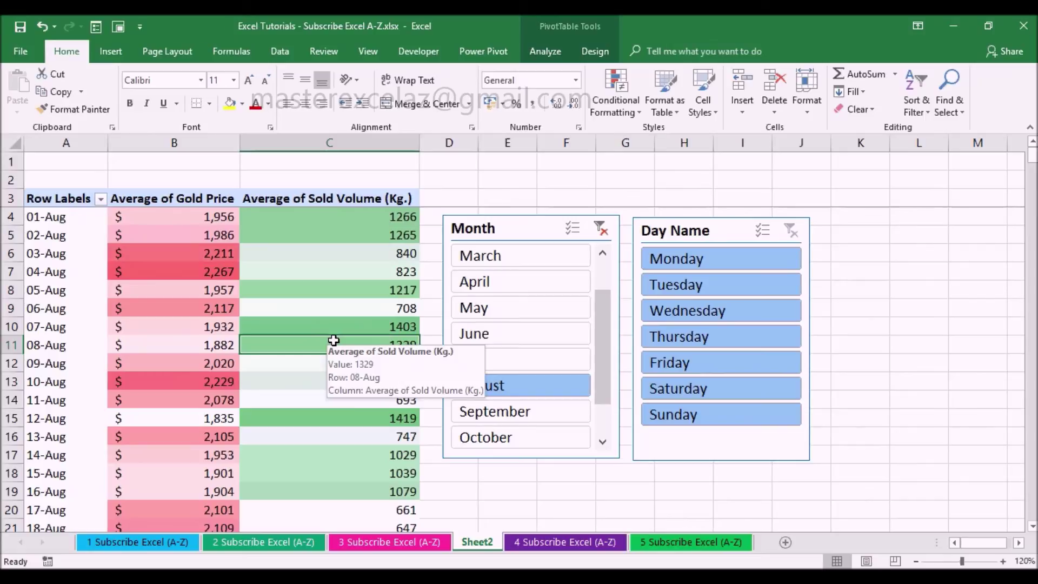
Switch the Month slicer to October and check the 06-Oct and 07-Oct values
drag(606, 368, 602, 395)
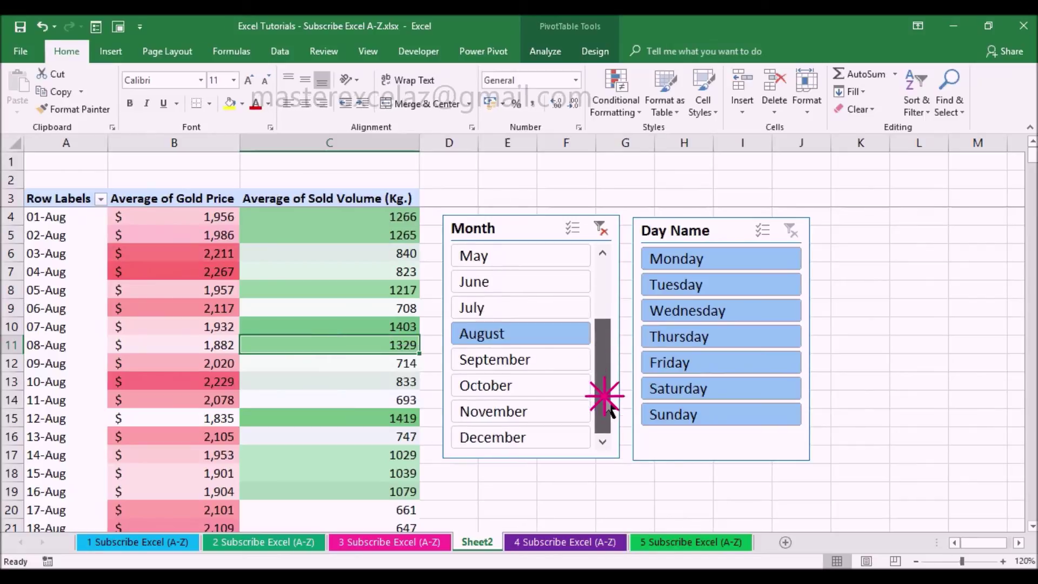
click(550, 386)
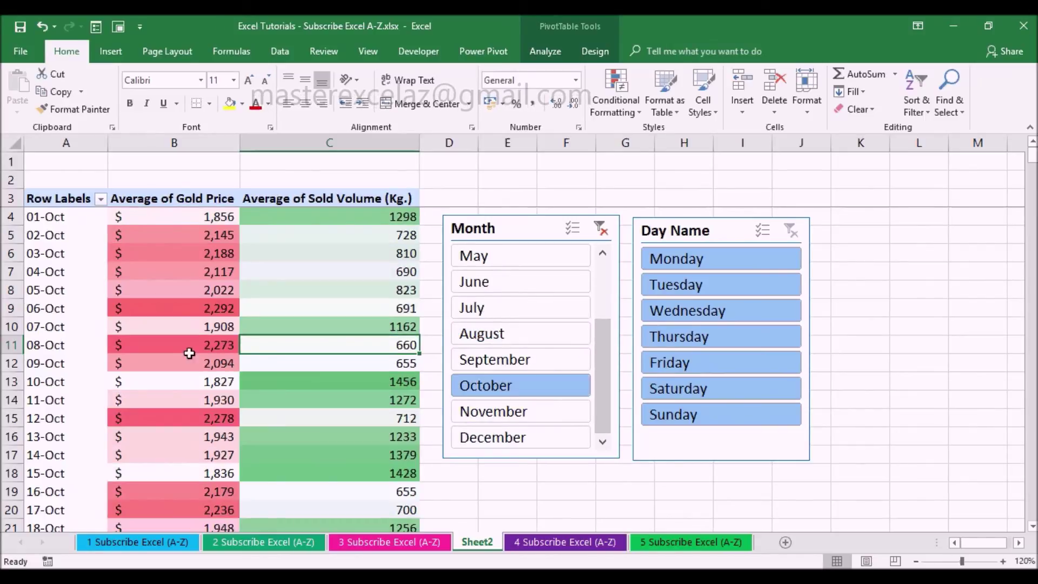
click(207, 315)
click(325, 310)
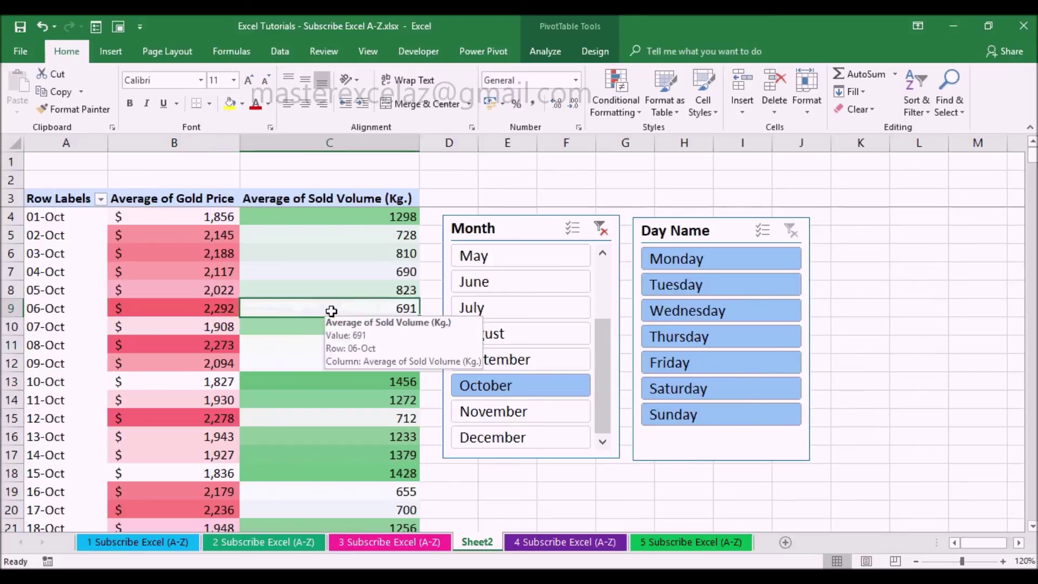
click(206, 328)
click(311, 325)
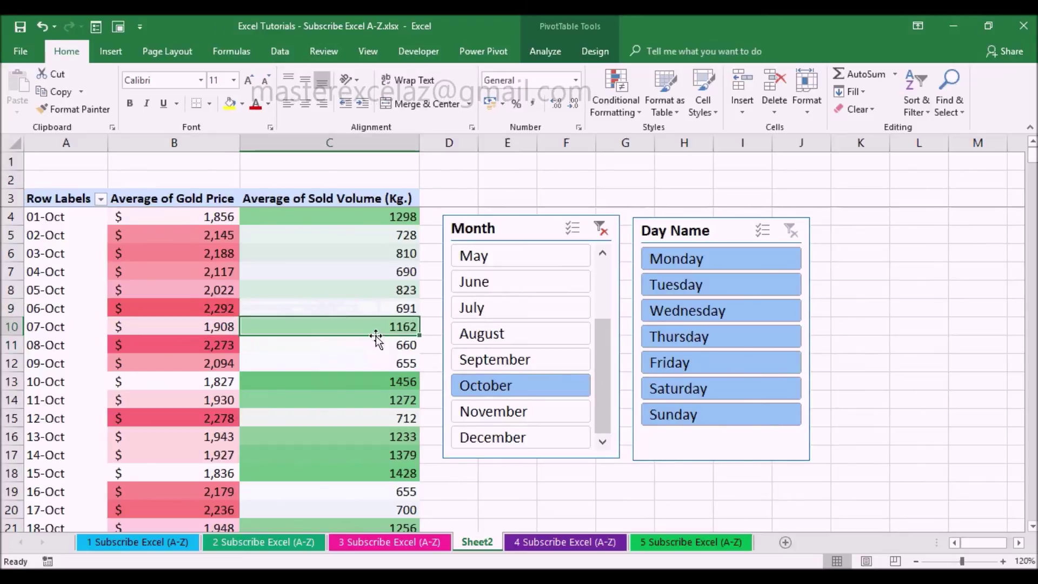
click(610, 372)
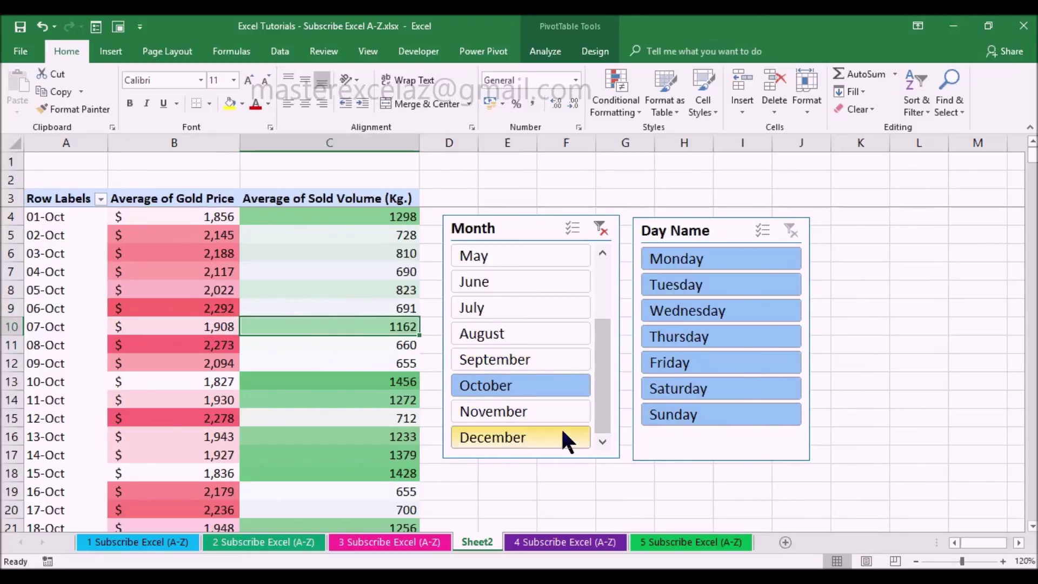
Show only December and inspect the 09-Dec and 11-Dec gold price and sold volume
click(563, 436)
click(226, 394)
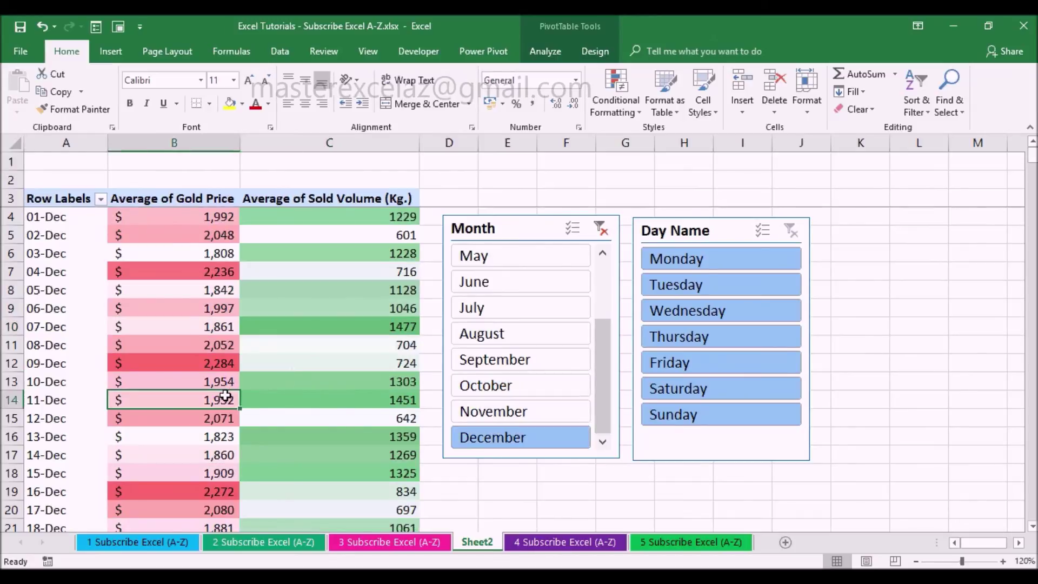
click(317, 398)
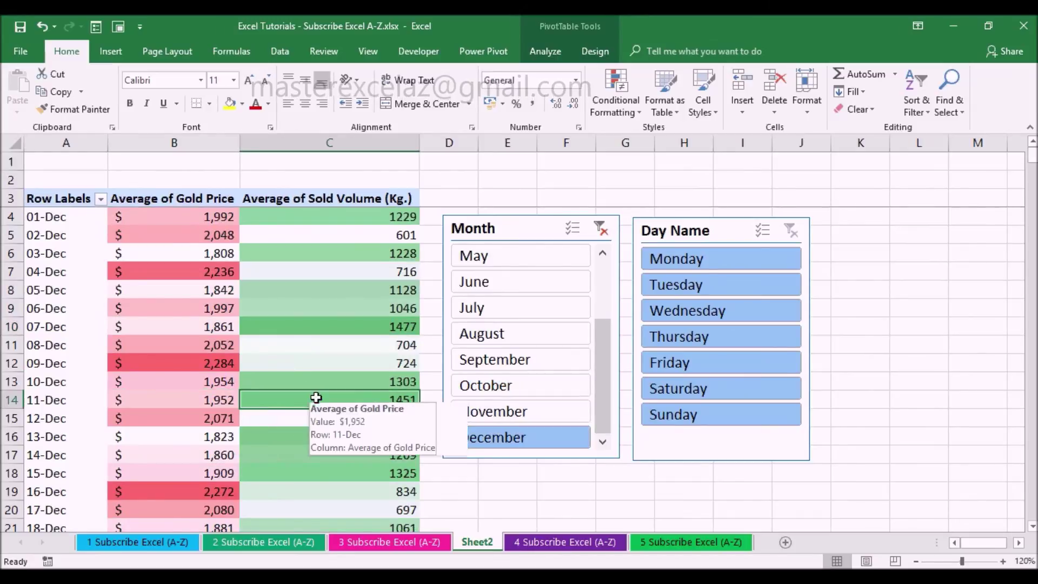
click(202, 358)
click(335, 363)
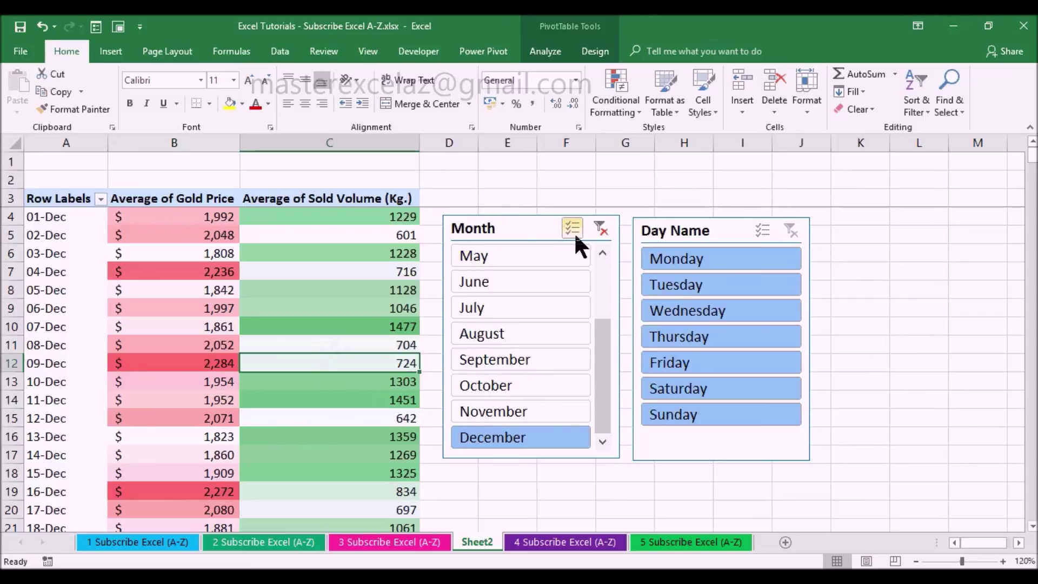
Clear the Month filter, show only Mondays, and review Grand Totals $2,060 and 899.5384615
click(596, 230)
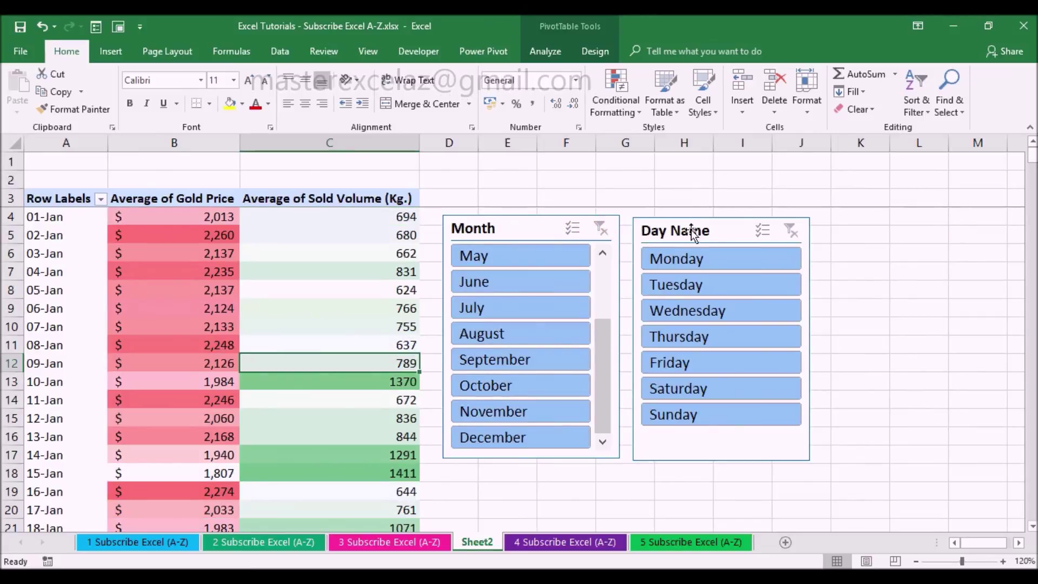
click(701, 260)
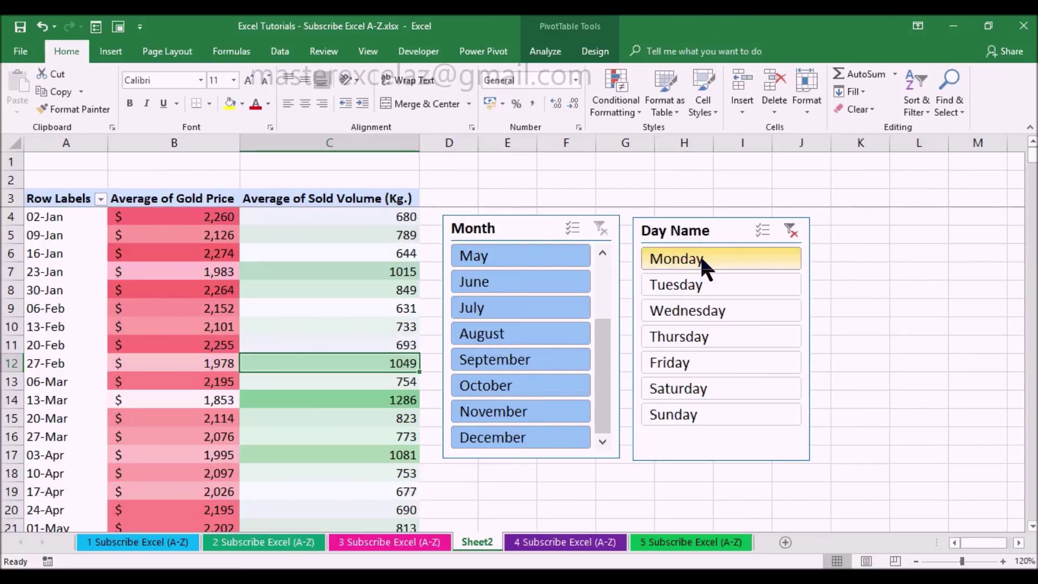
mouse_move(49, 217)
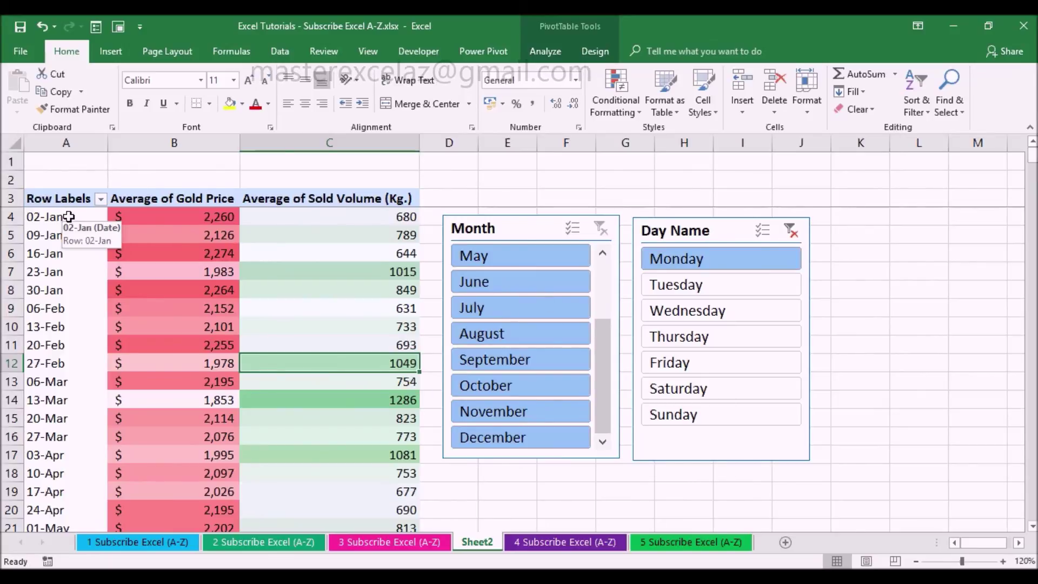
key(ctrl+Down)
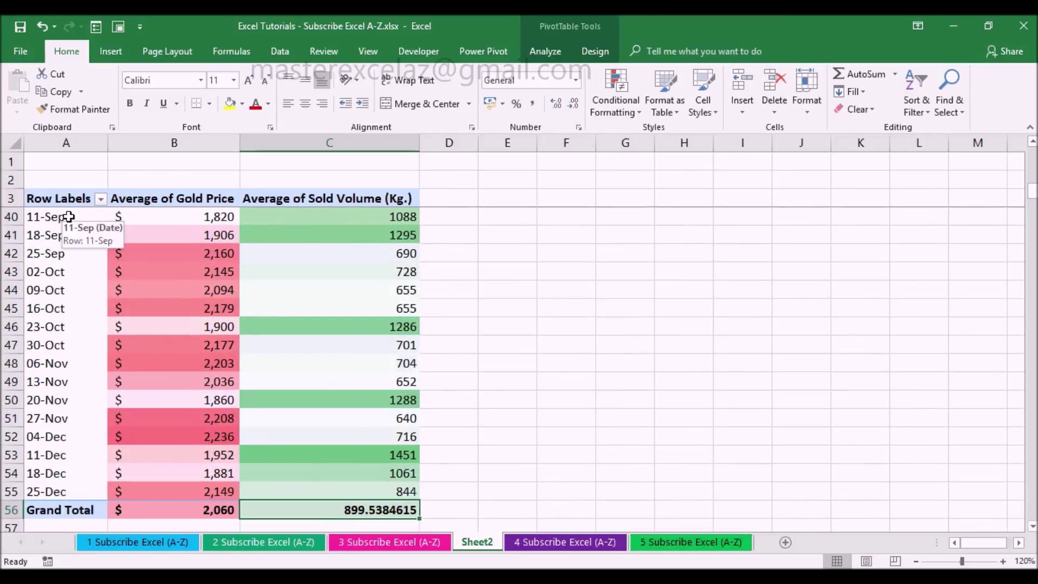
key(ctrl+Up)
key(Down)
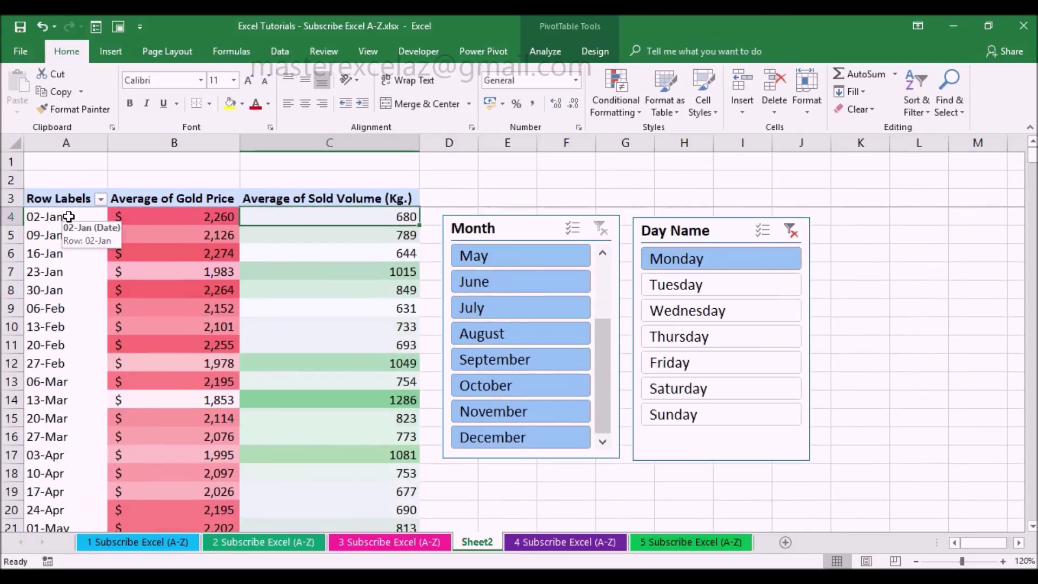
mouse_move(388, 252)
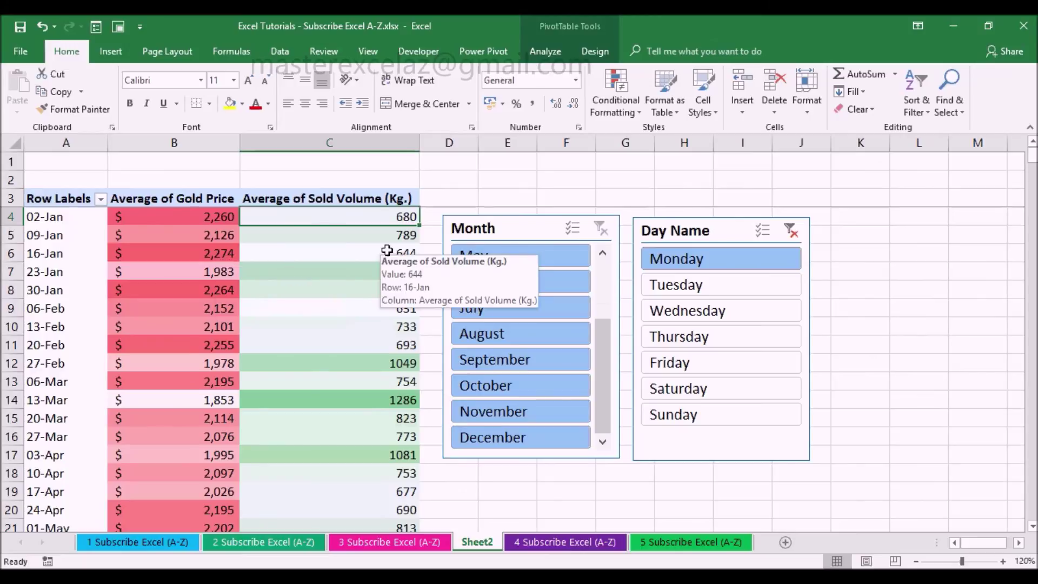
click(230, 271)
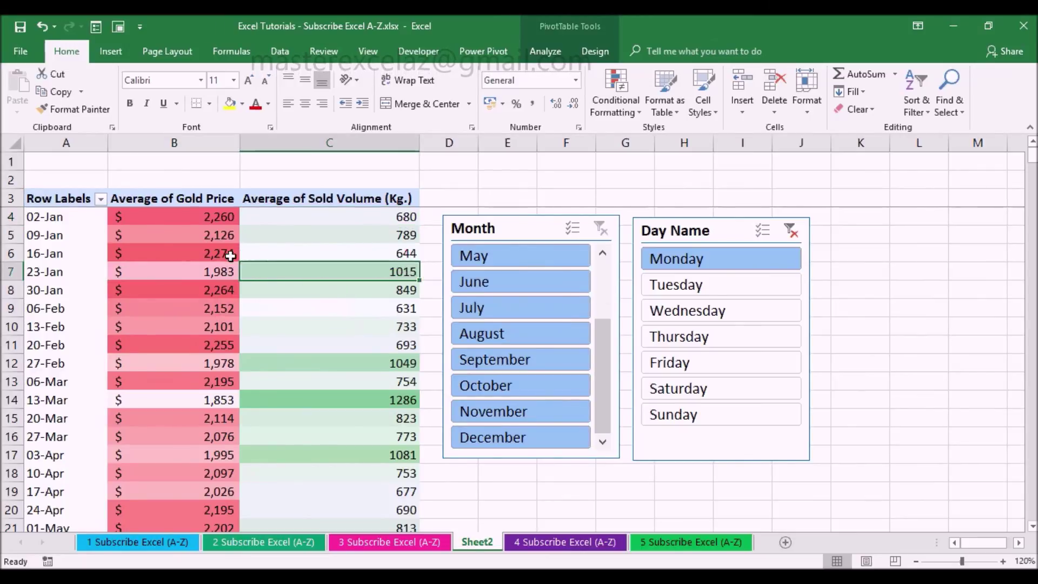
Check the Monday values for 16-Jan and 13-Mar
click(229, 256)
click(363, 253)
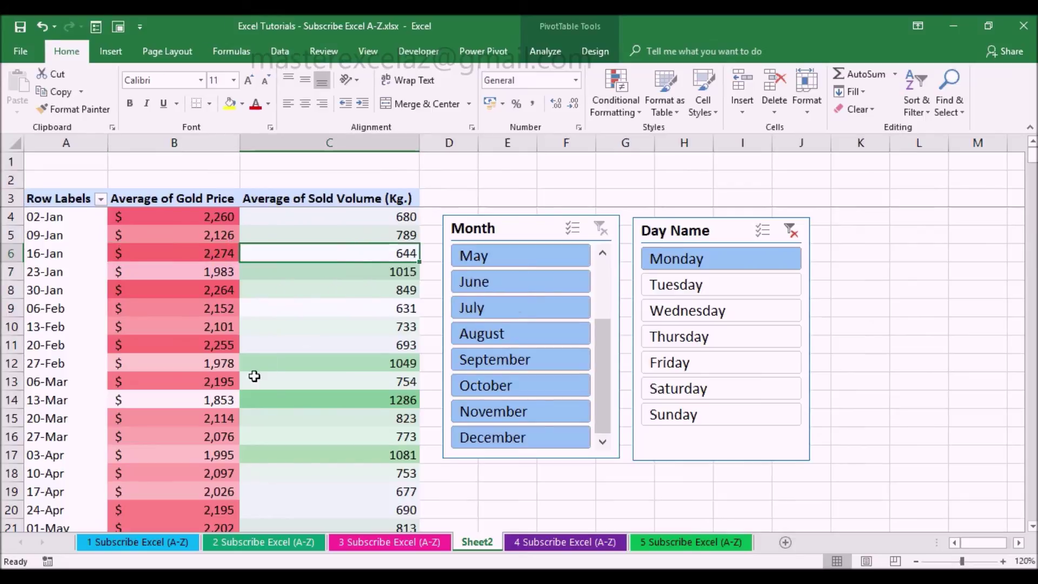
click(220, 404)
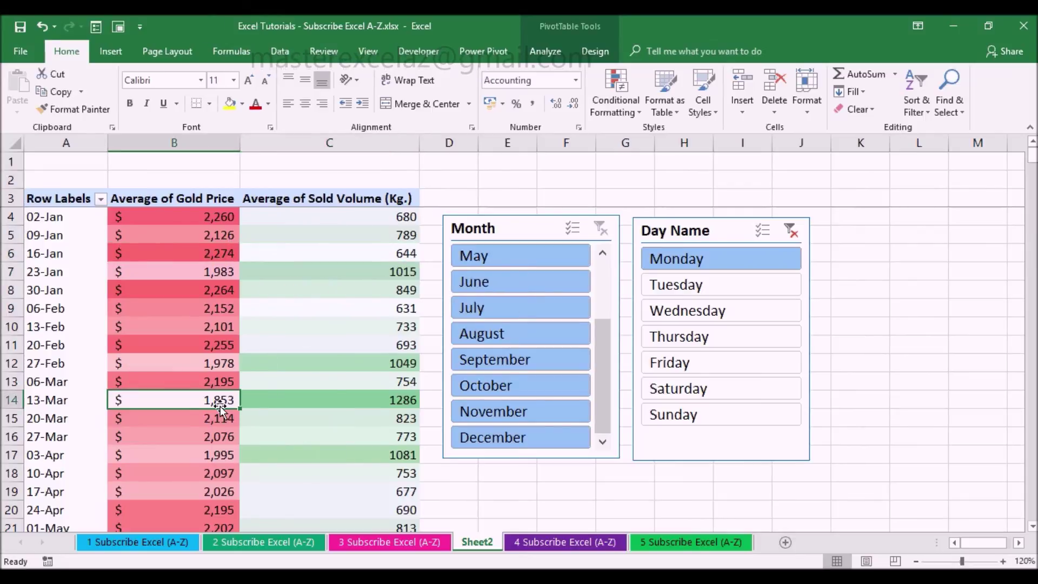
click(349, 405)
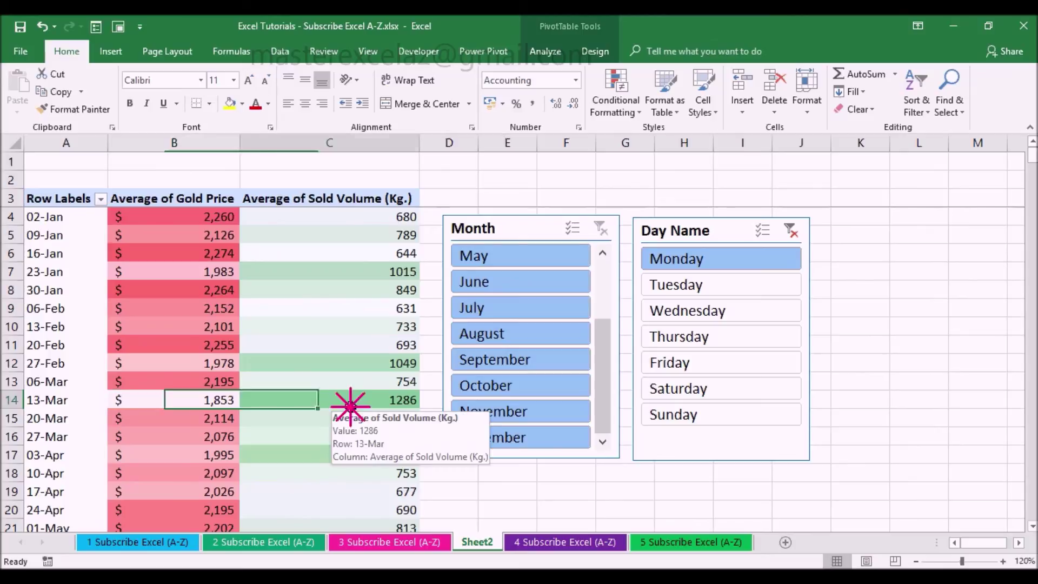
Filter the Day Name slicer to Tuesday and check the 24-Jan and 31-Jan values
click(663, 290)
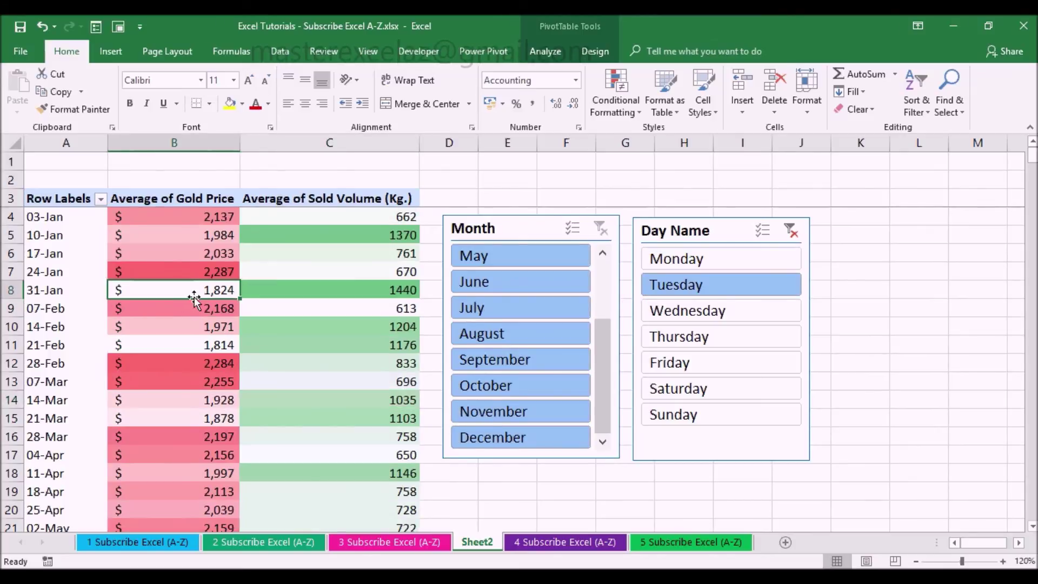
click(313, 290)
click(222, 268)
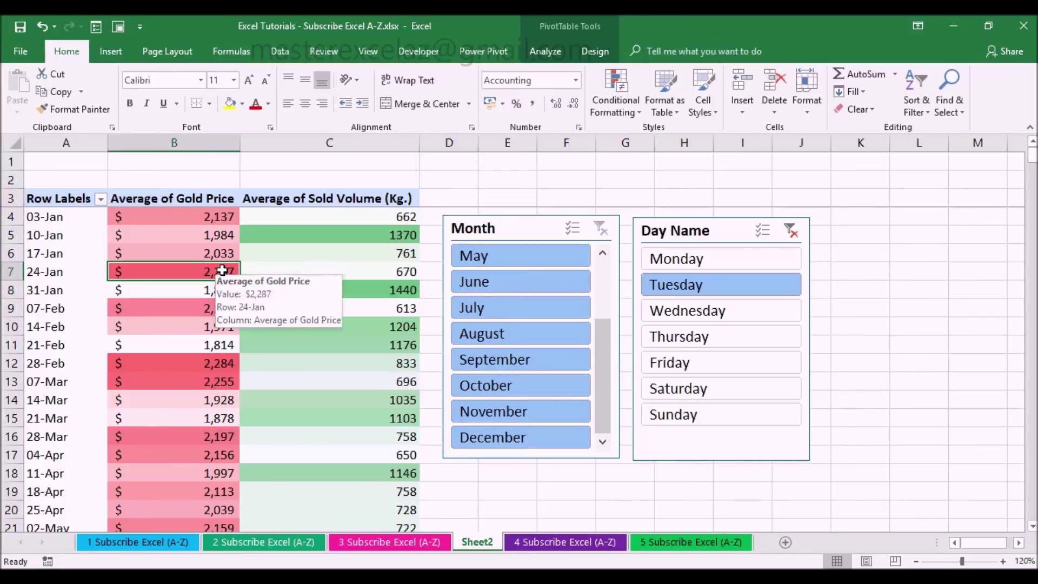
click(354, 270)
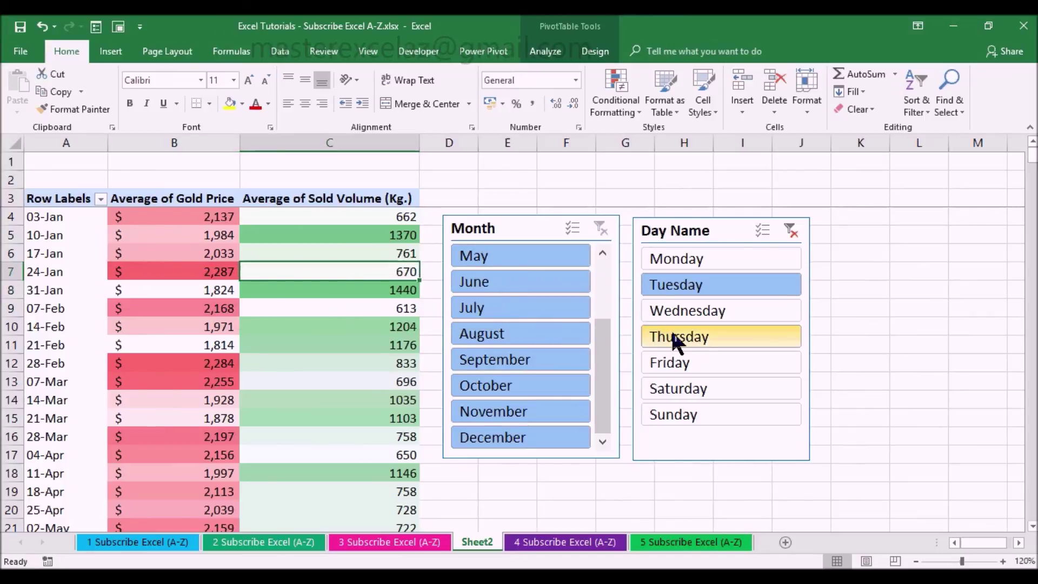
Switch to Thursday and check the 09-Mar and 13-Apr values
click(671, 331)
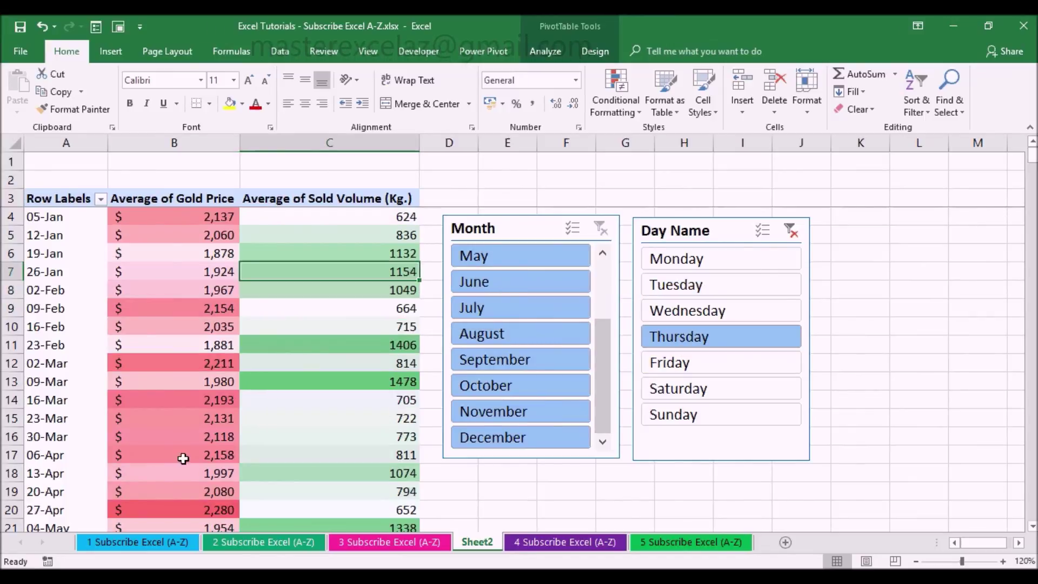
click(199, 470)
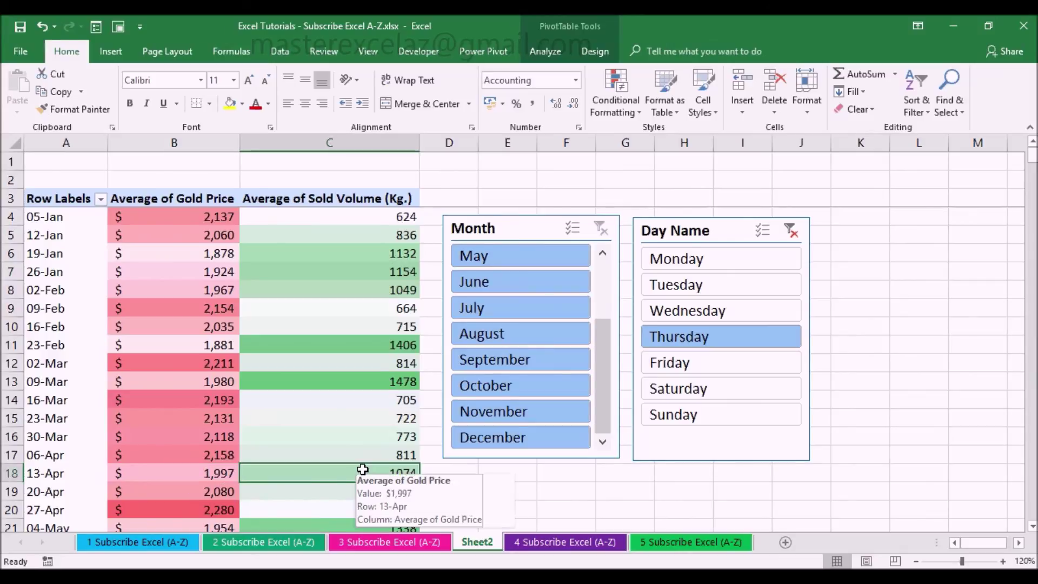
click(228, 381)
click(301, 381)
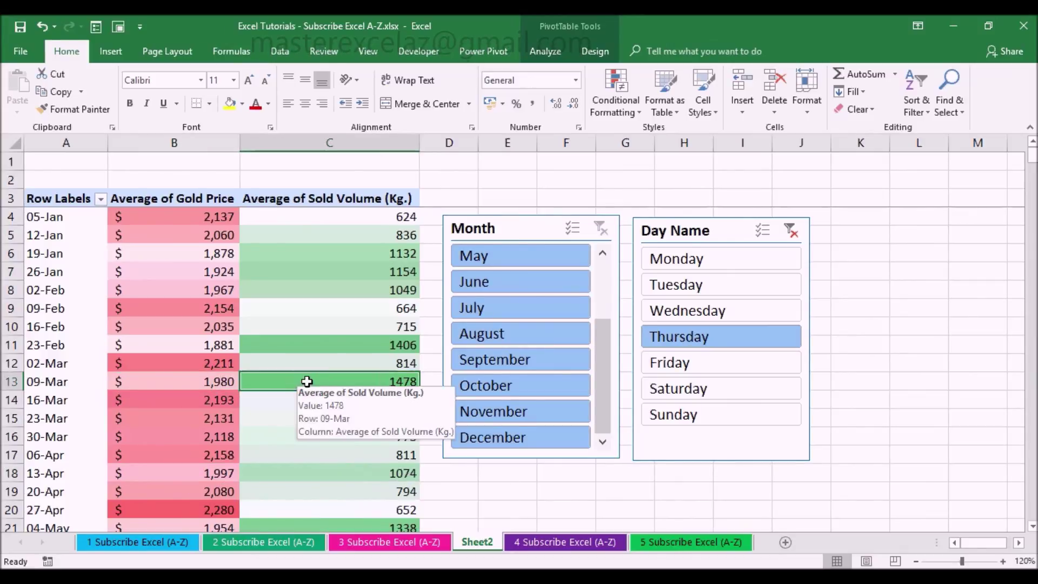
Switch to Saturday and check the 18-Mar and 15-Apr values
click(735, 384)
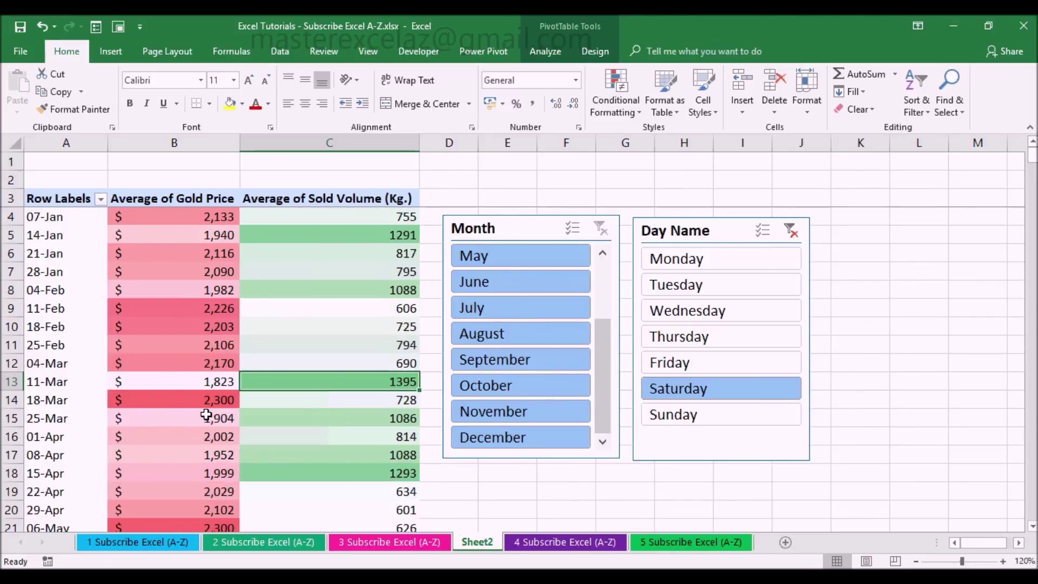
click(231, 475)
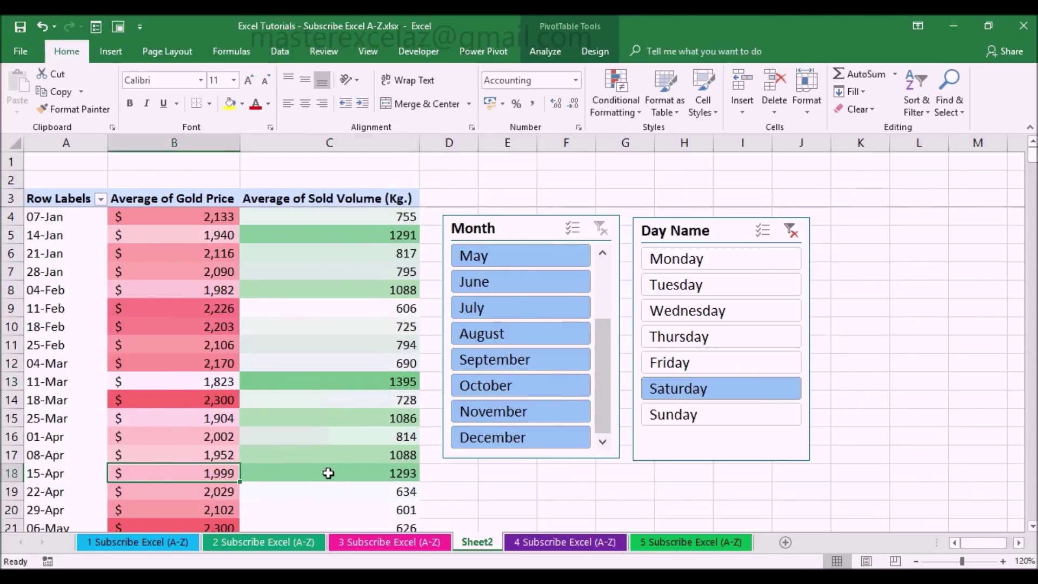
click(327, 472)
click(224, 399)
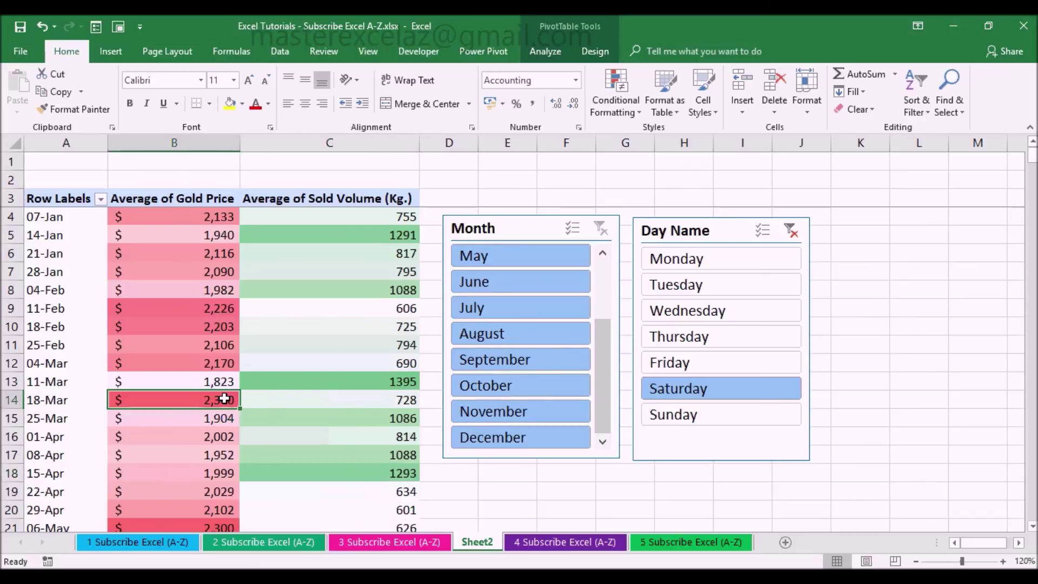
click(359, 401)
Switch to Sunday and check the 08-Jan and 15-Jan values
click(652, 412)
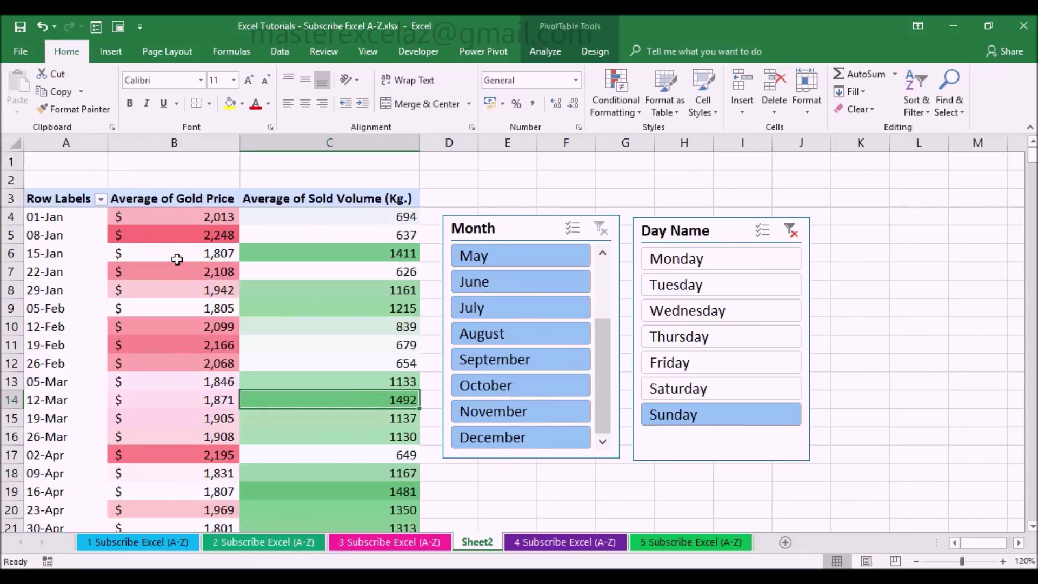
click(187, 234)
click(325, 252)
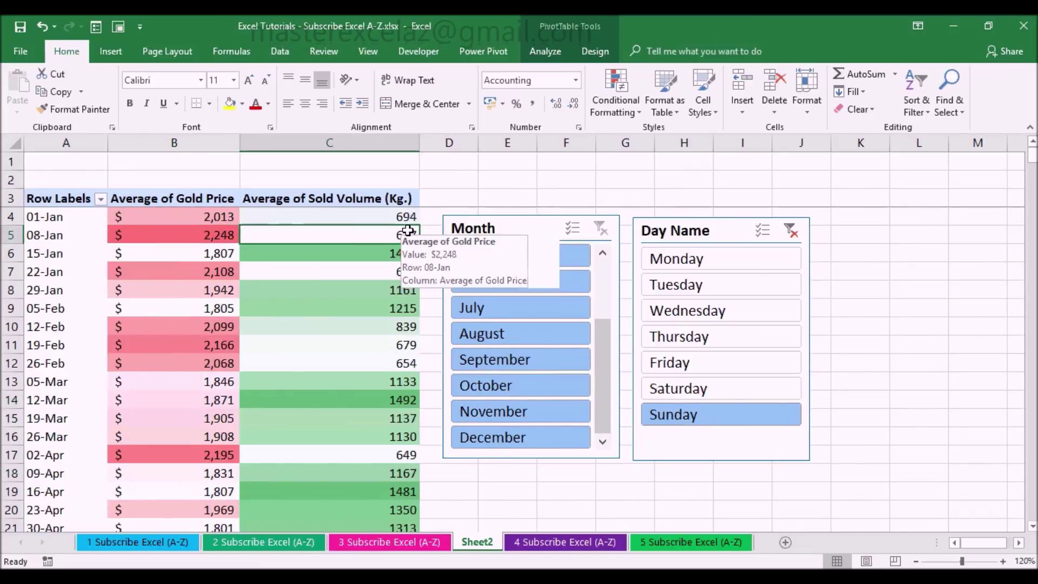
key(Left)
click(359, 253)
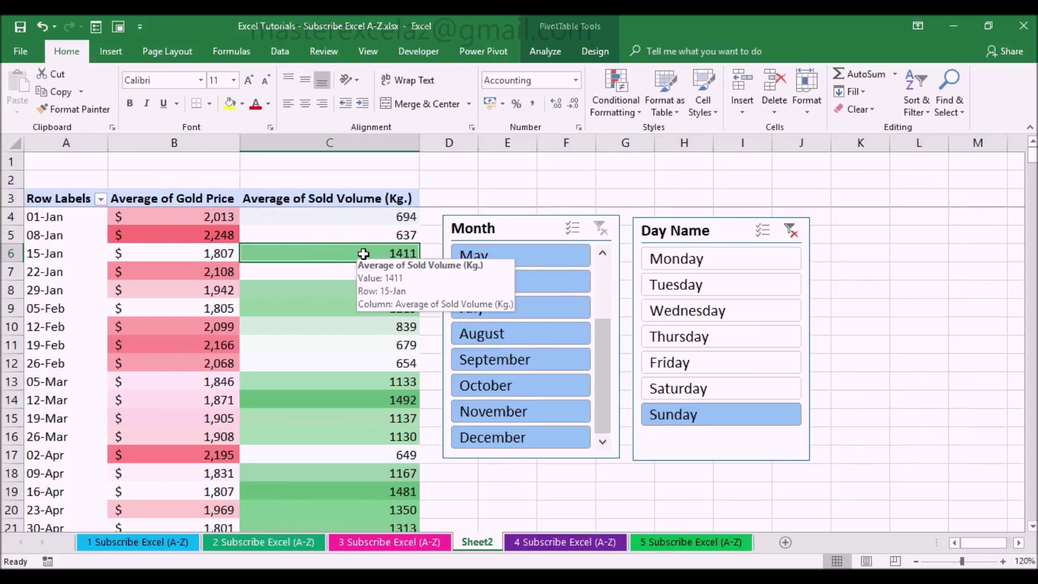